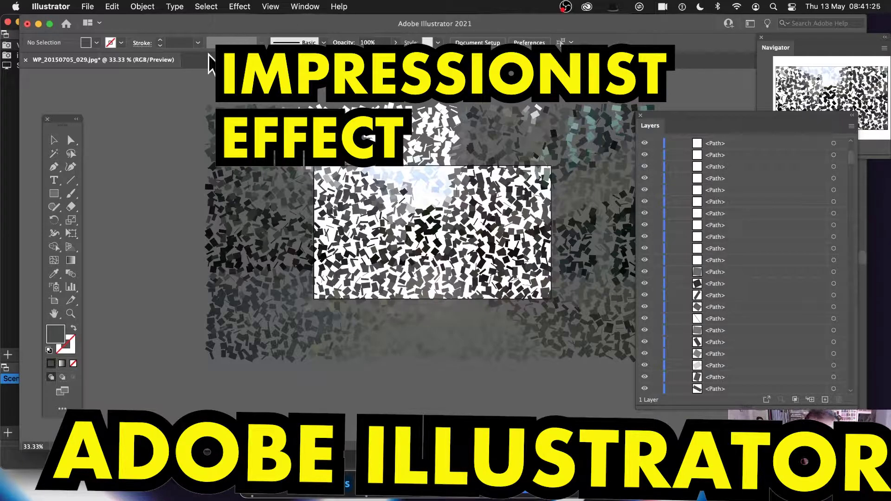
# - Undo the scattered mosaic to restore the original WP_20150705_029.jpg street photo
pyautogui.moveTo(201, 124); pyautogui.dragTo(669, 396)
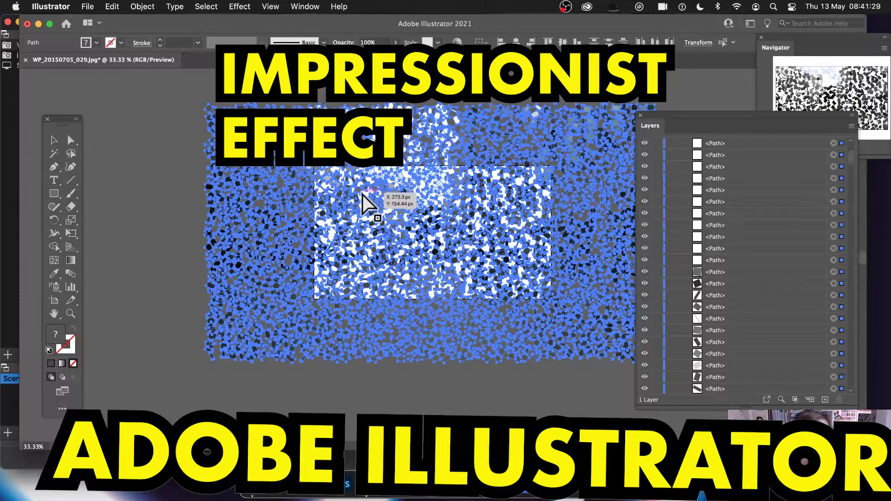
pyautogui.press('super+z')
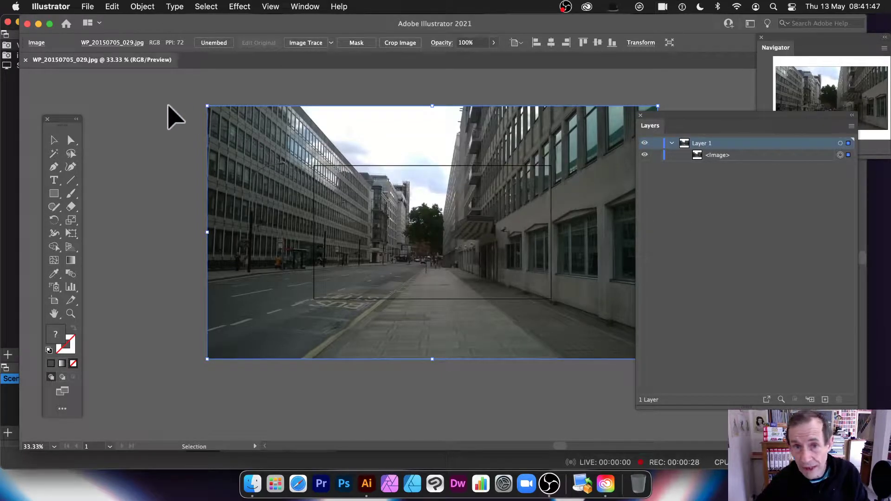
# - Convert the photo into a 50 × 50 object mosaic with 0 px spacing, deleting the raster
pyautogui.click(143, 7)
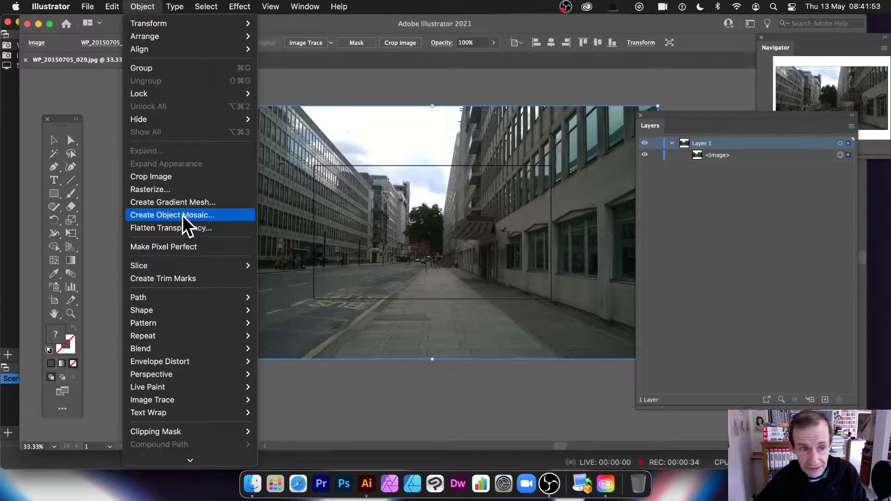
pyautogui.click(171, 216)
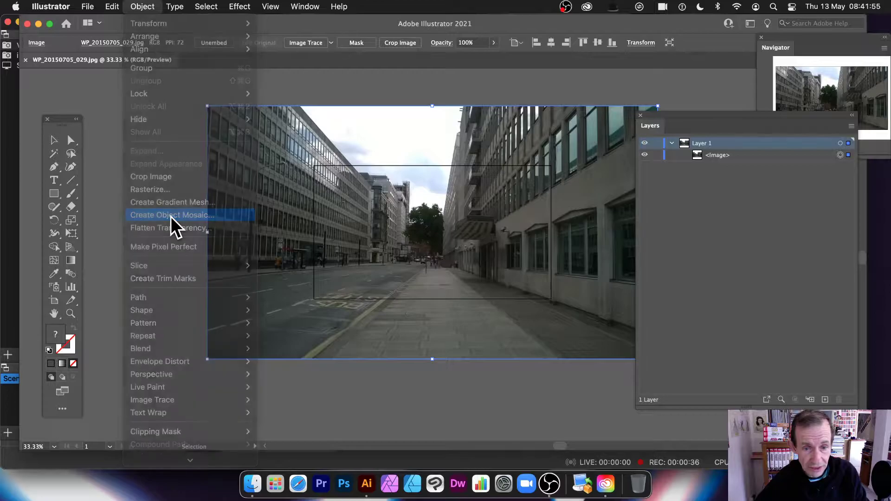
pyautogui.moveTo(411, 128); pyautogui.dragTo(506, 94)
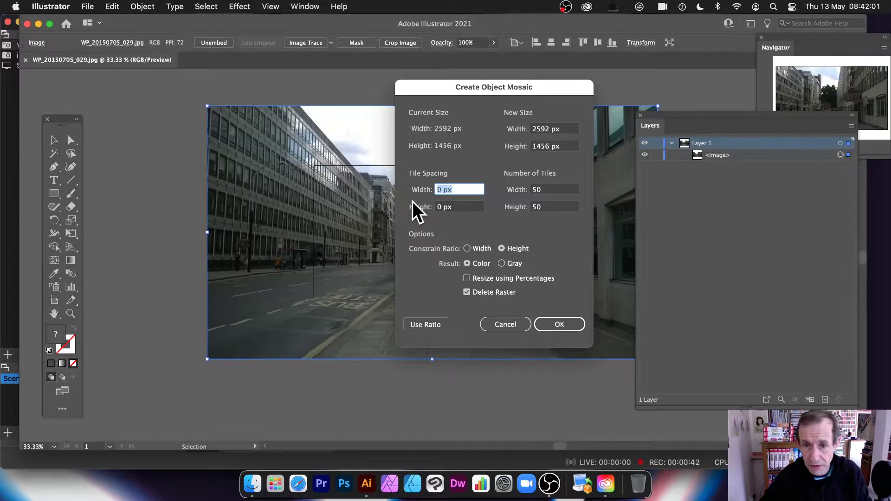
pyautogui.click(552, 191)
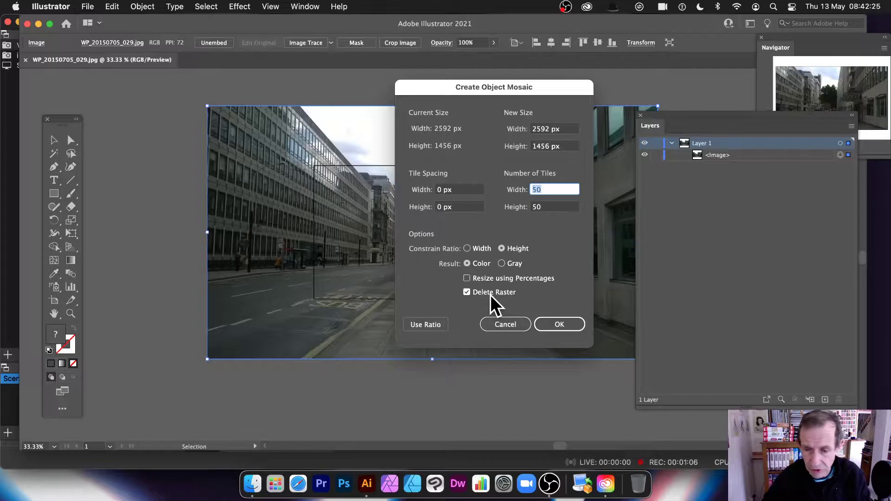
pyautogui.click(565, 322)
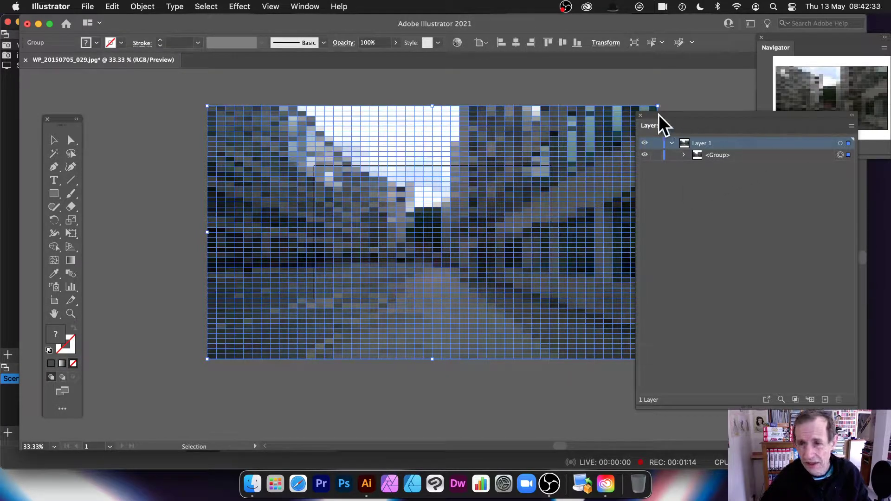
# - Expand the mosaic <Group> in the Layers panel to list its tile paths, then deselect
pyautogui.moveTo(661, 116); pyautogui.dragTo(716, 107)
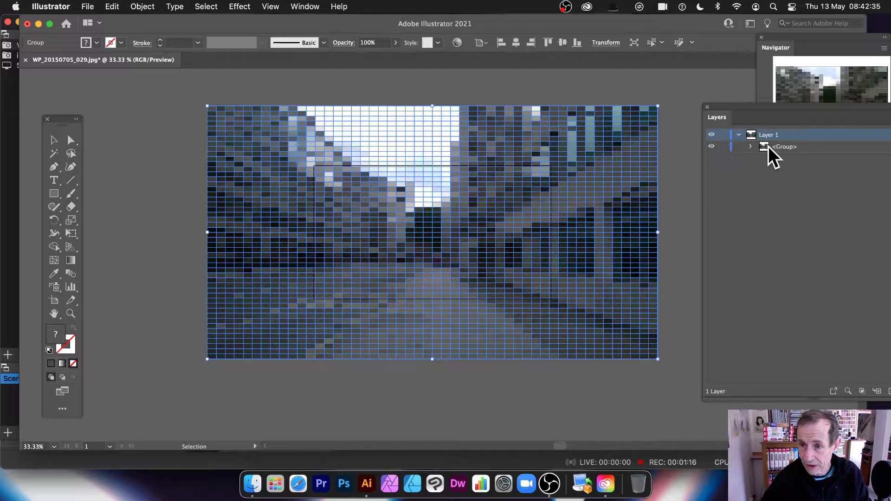
pyautogui.click(300, 7)
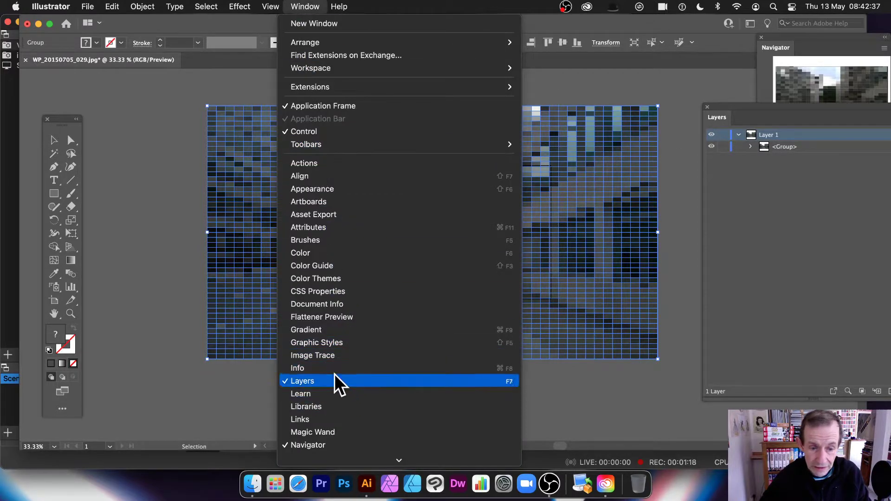
pyautogui.click(826, 246)
pyautogui.click(751, 147)
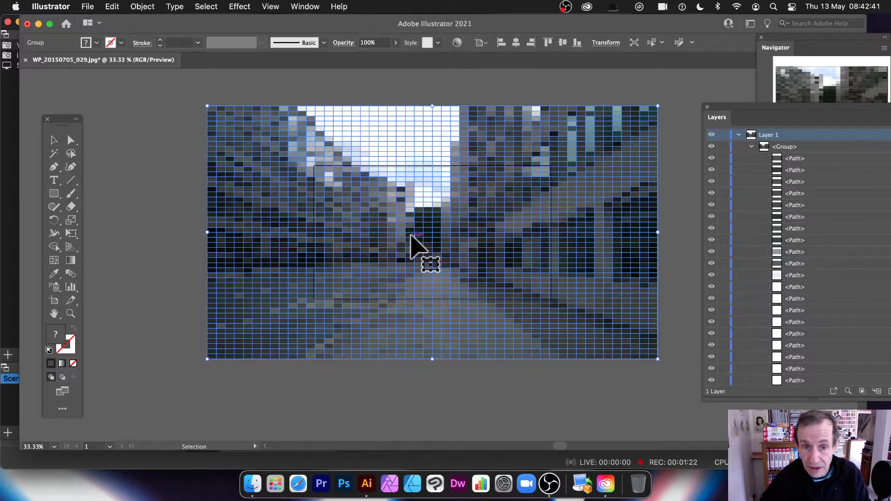
pyautogui.click(179, 95)
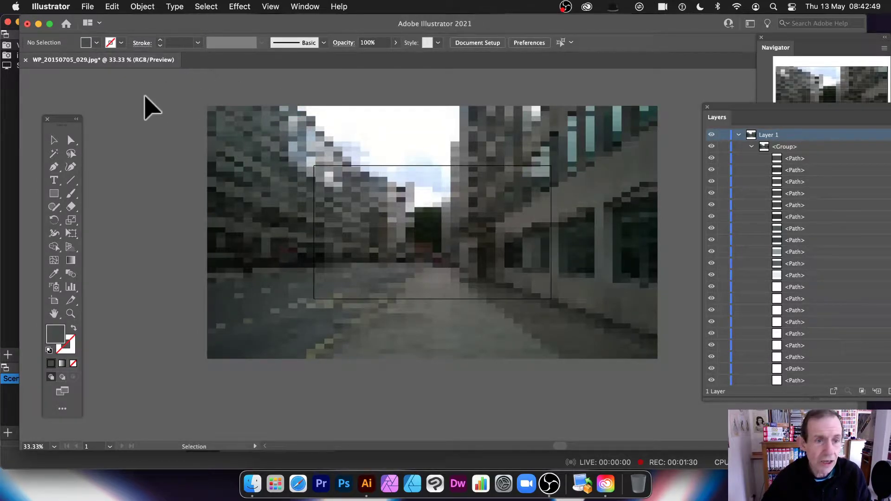
# - Ungroup the selected mosaic group into separate tile paths
pyautogui.moveTo(693, 396); pyautogui.dragTo(554, 273)
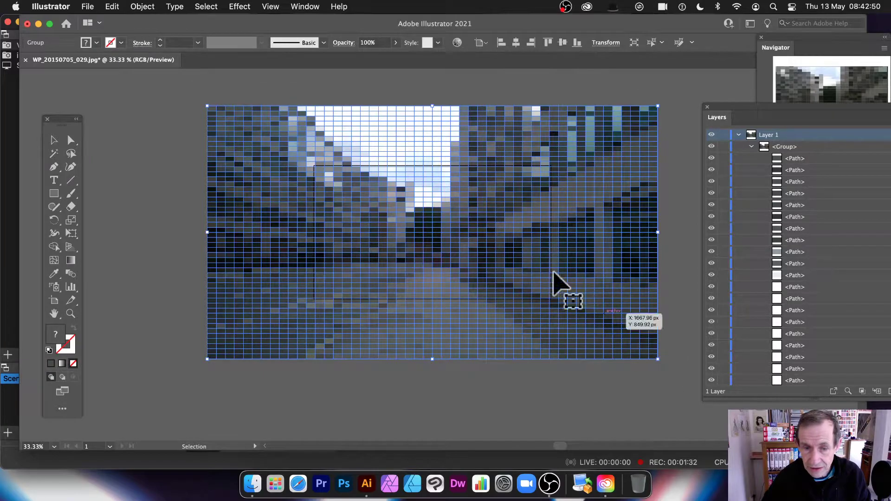
pyautogui.click(135, 7)
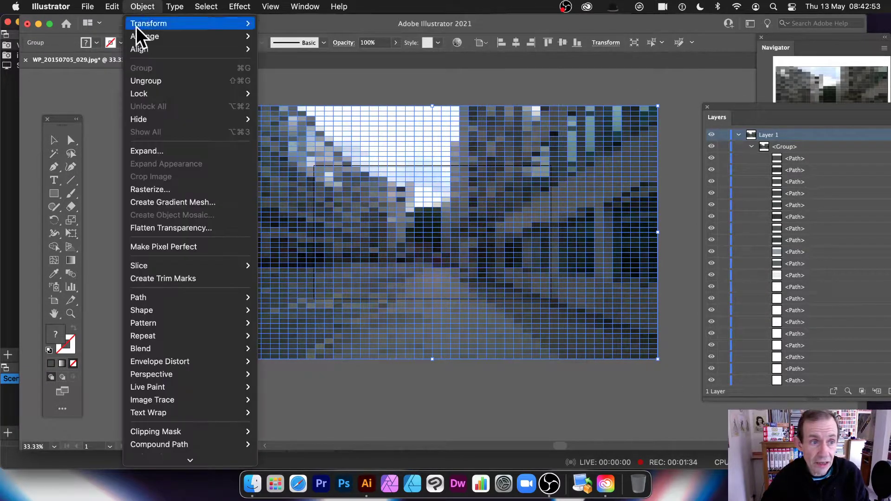
pyautogui.click(158, 82)
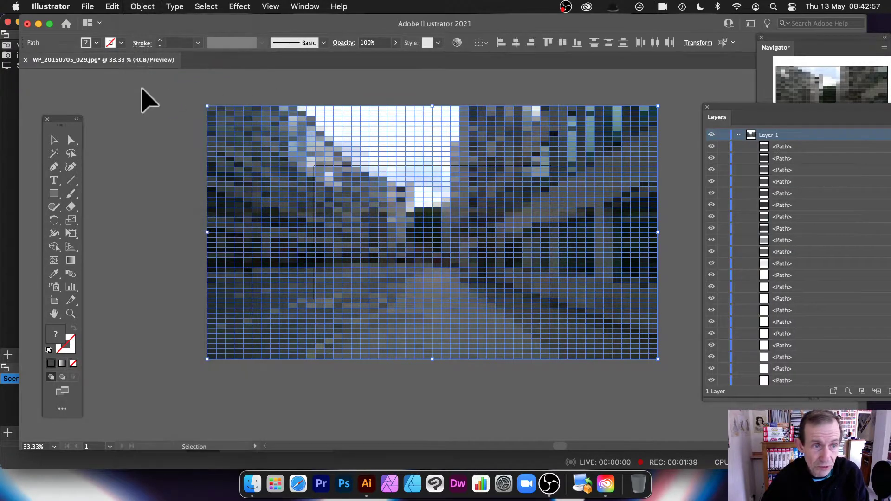
# - Try partial marquee selections of the left tiles, then select all tiles
pyautogui.click(185, 87)
pyautogui.moveTo(289, 328); pyautogui.dragTo(366, 378)
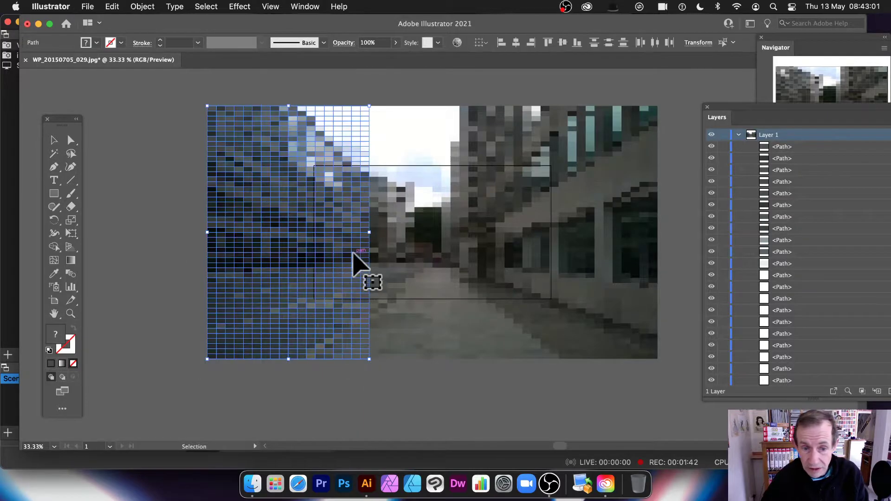
pyautogui.click(195, 124)
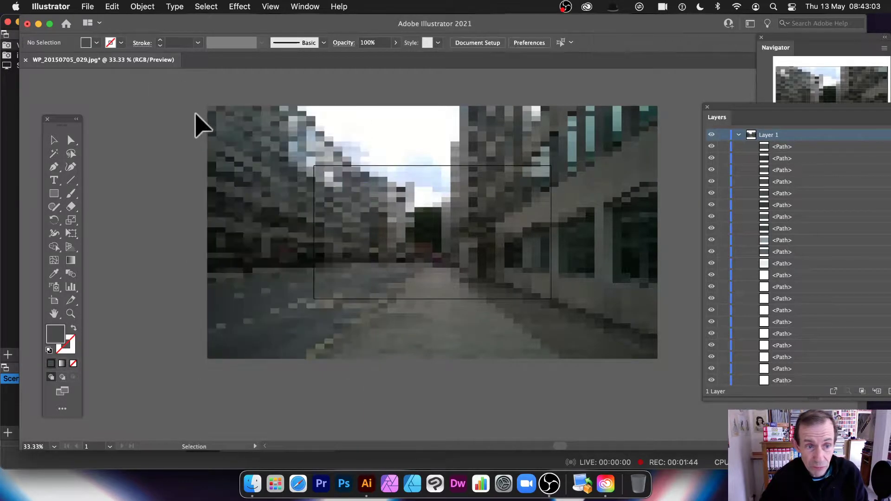
pyautogui.moveTo(295, 348); pyautogui.dragTo(318, 389)
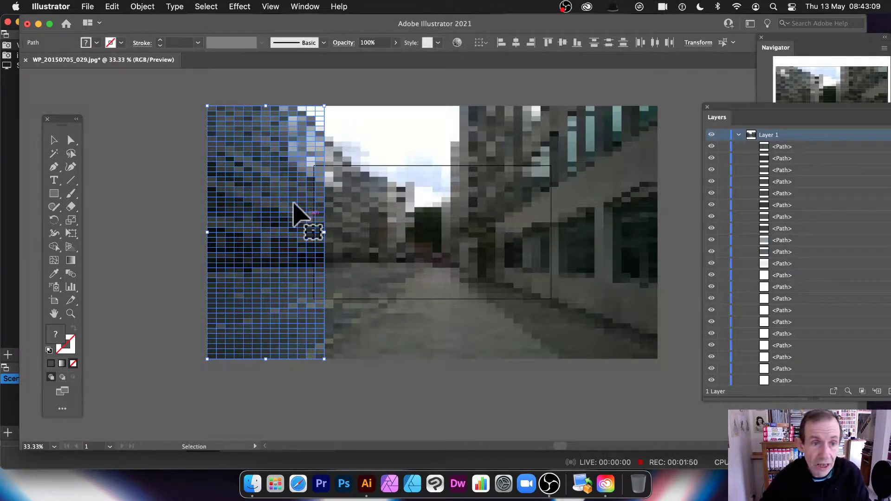
pyautogui.press('cmd+a')
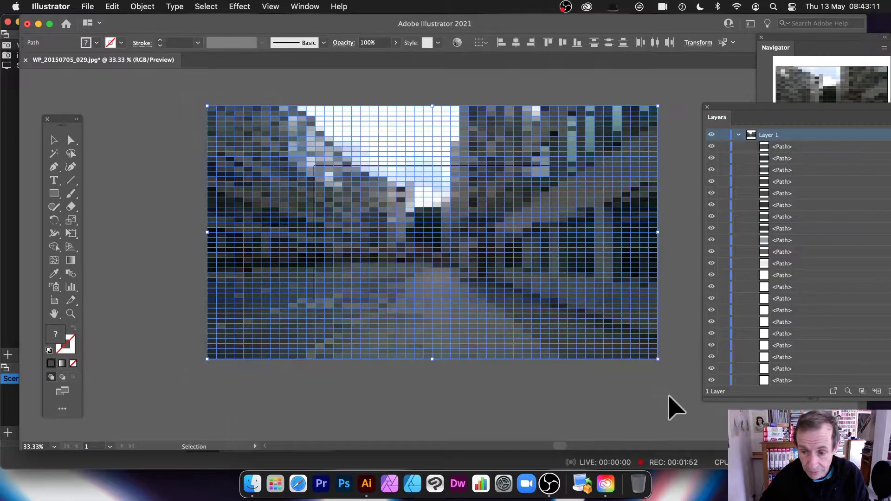
# - Open Transform Each for the tiles with Random and Preview enabled
pyautogui.click(152, 9)
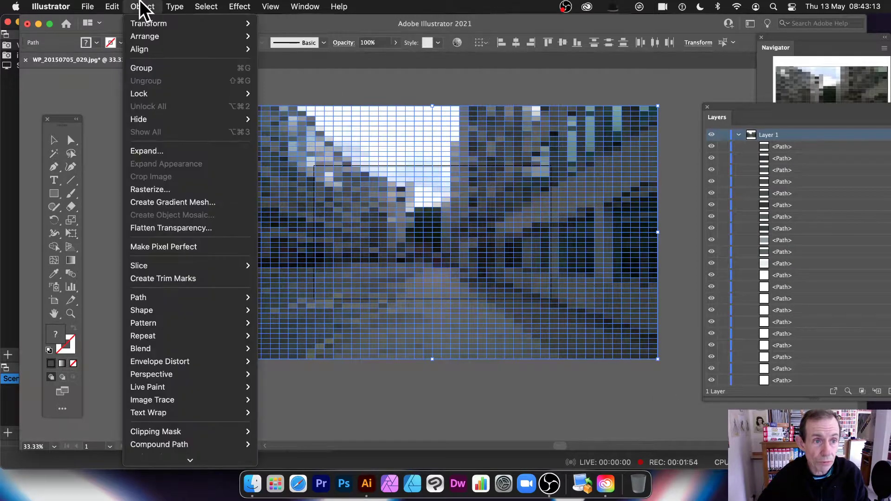
pyautogui.moveTo(142, 21)
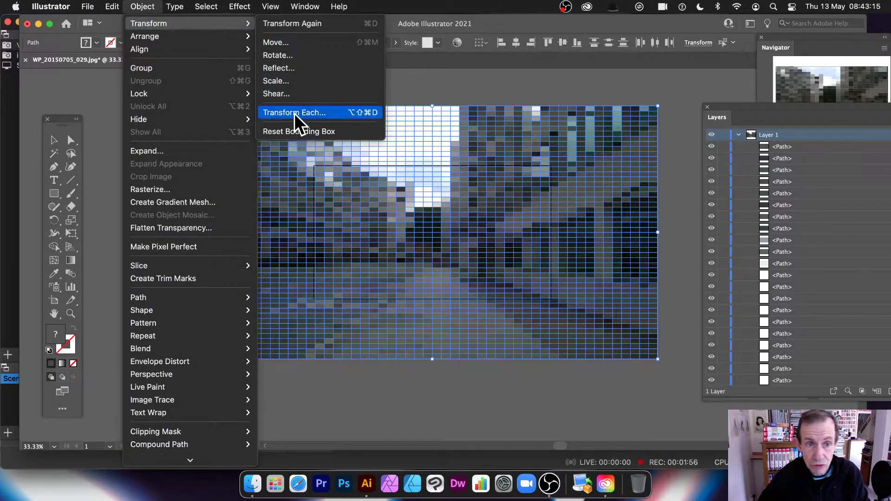
pyautogui.click(330, 115)
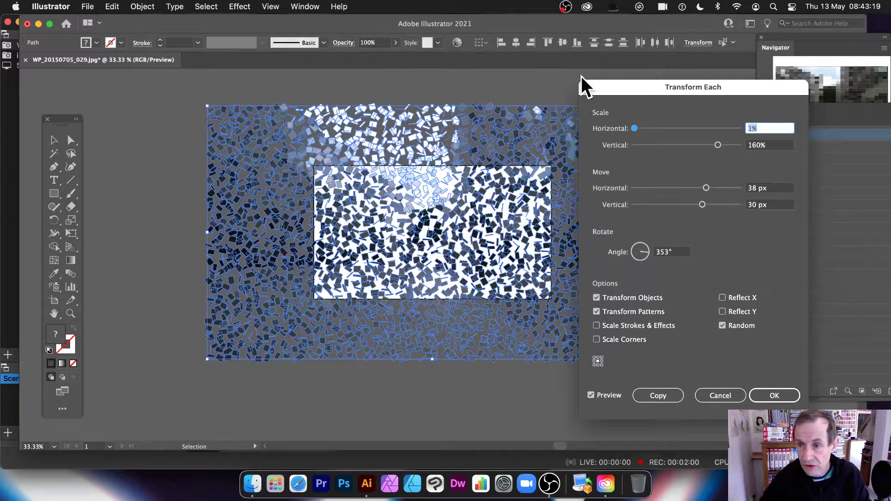
pyautogui.moveTo(637, 88); pyautogui.dragTo(614, 109)
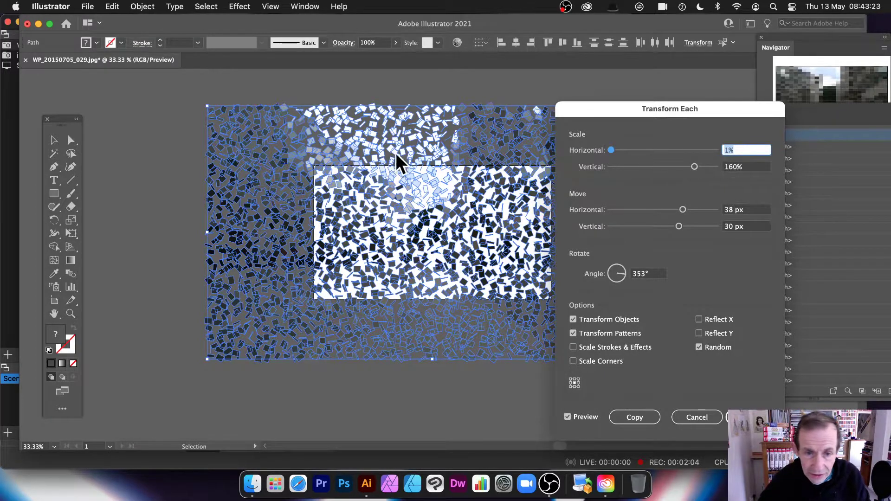
pyautogui.click(698, 349)
pyautogui.click(698, 349)
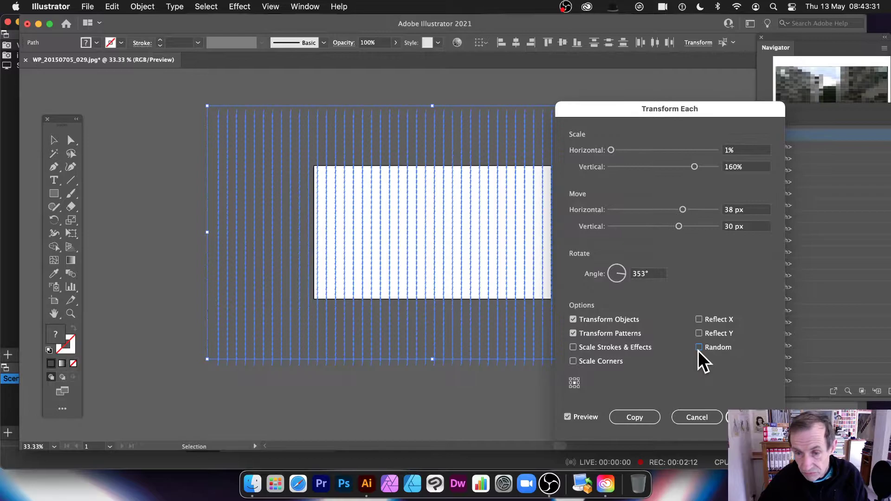
pyautogui.click(699, 348)
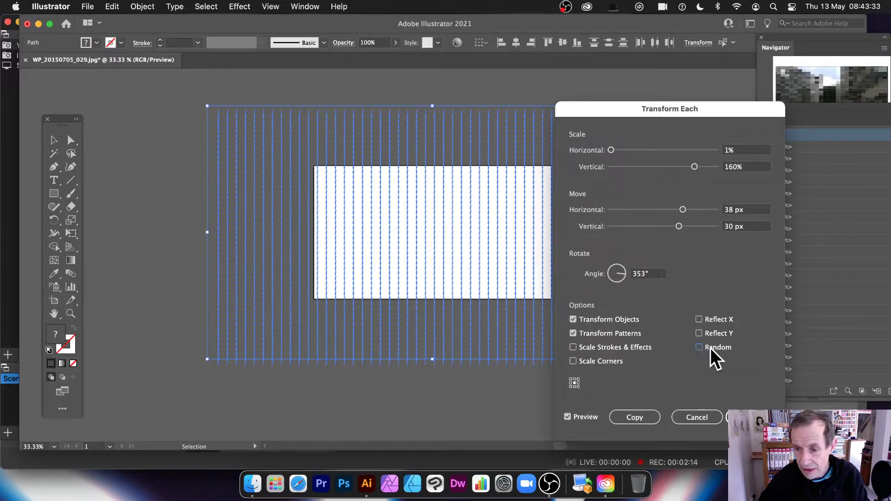
pyautogui.press('space')
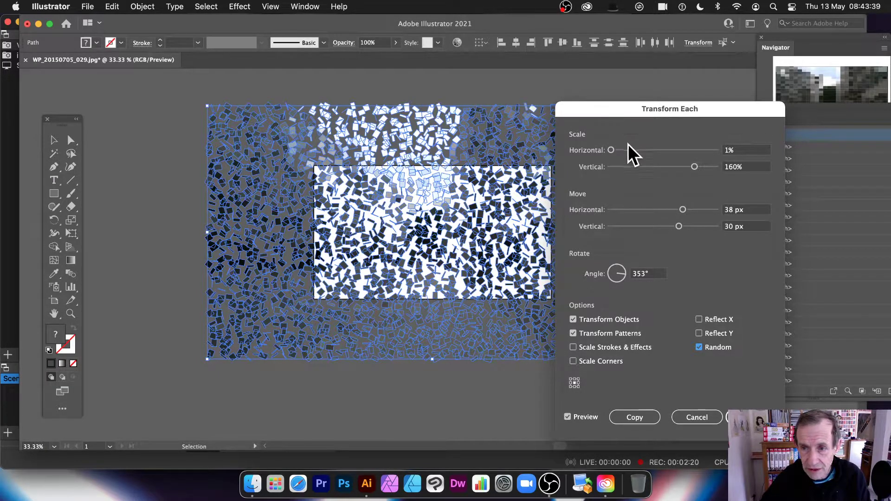
# - Set Transform Each vertical scale to 83% and move offsets to 27 px and 11 px
pyautogui.moveTo(628, 149); pyautogui.dragTo(689, 167)
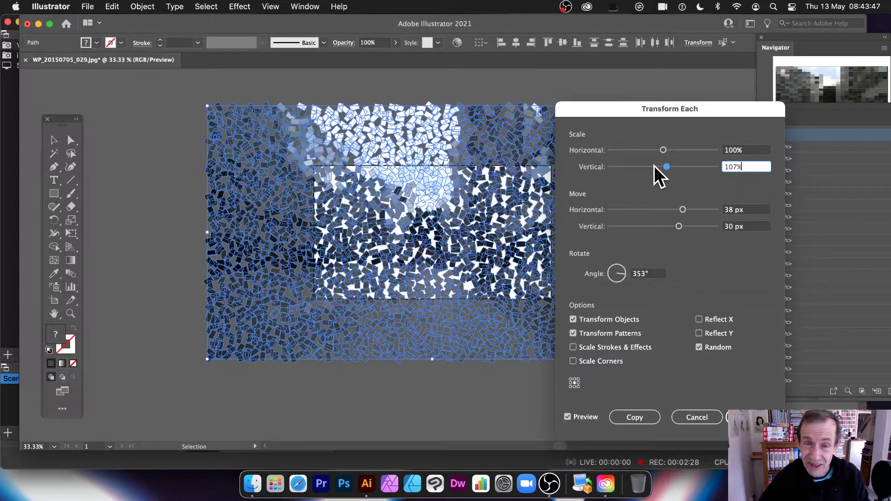
pyautogui.hotkey('shift', 'Up')
pyautogui.hotkey('shift', 'Up')
pyautogui.hotkey('shift', 'Up')
pyautogui.hotkey('shift', 'Up')
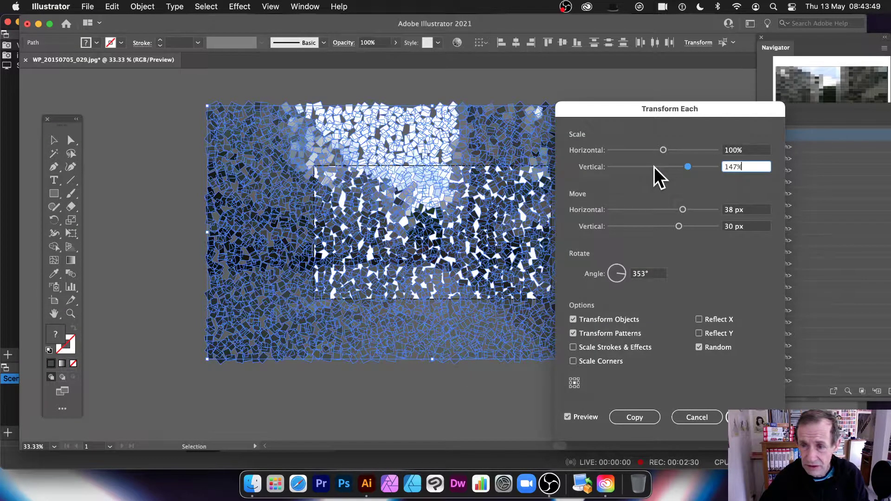
pyautogui.click(655, 166)
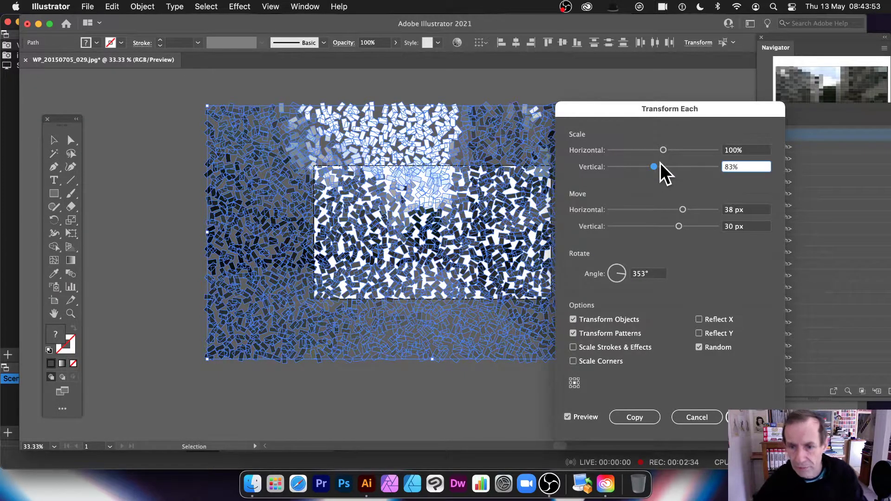
pyautogui.moveTo(681, 211); pyautogui.dragTo(658, 211)
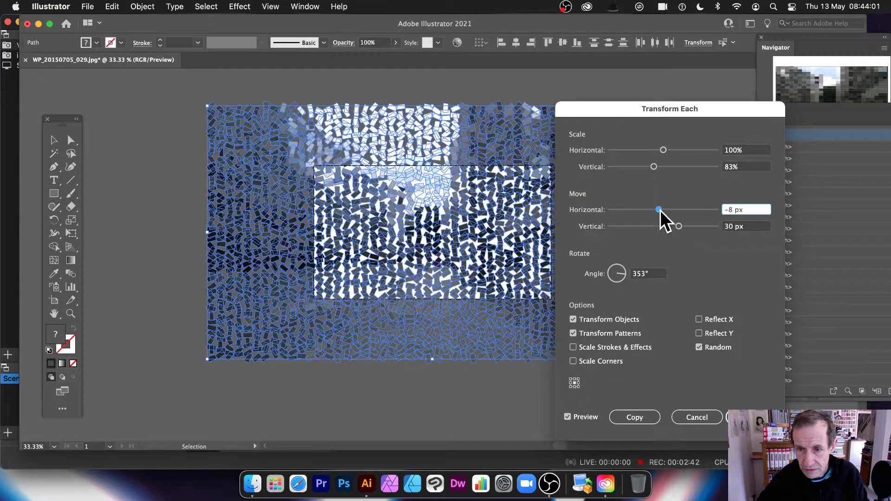
pyautogui.moveTo(660, 210); pyautogui.dragTo(705, 210)
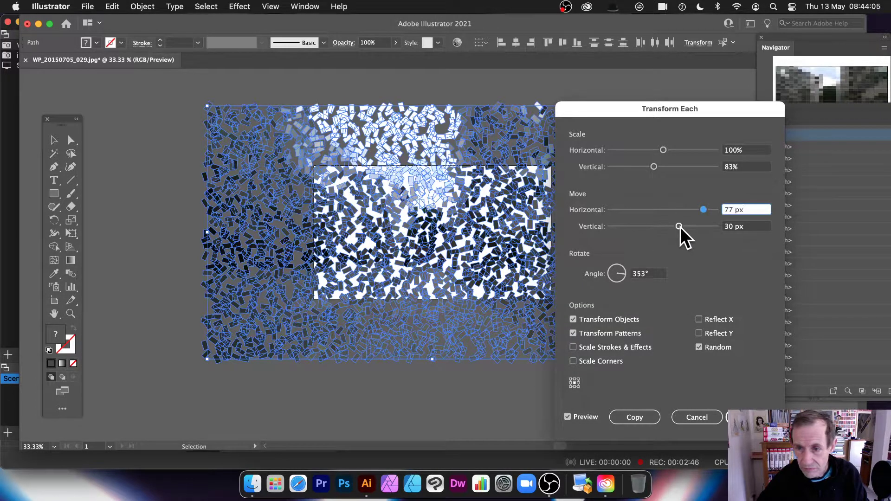
pyautogui.moveTo(680, 227); pyautogui.dragTo(670, 227)
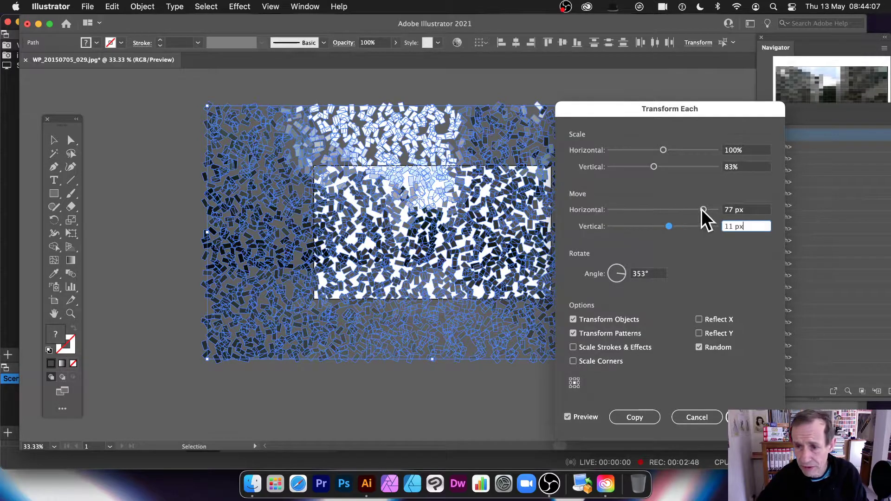
pyautogui.click(703, 210)
pyautogui.click(679, 210)
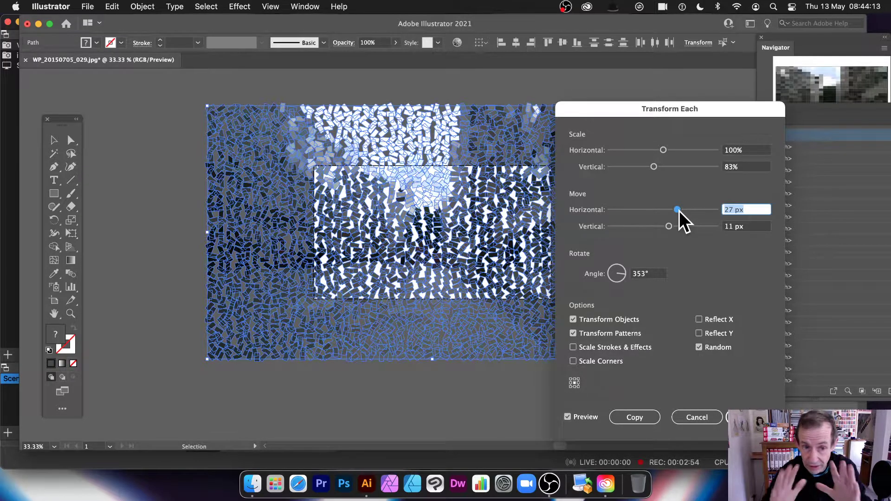
# - Narrow horizontal scale to 42%, set the angle to 100°, and apply the random transform
pyautogui.doubleClick(643, 274)
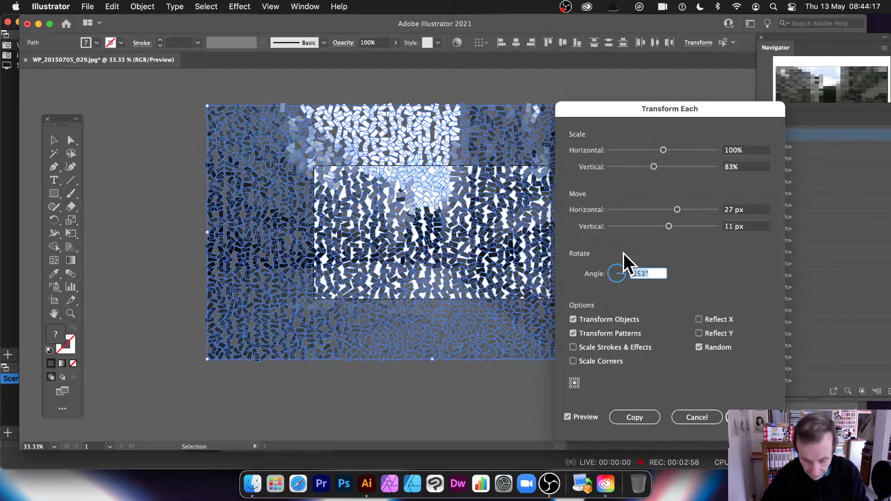
pyautogui.write('0')
pyautogui.press('Tab')
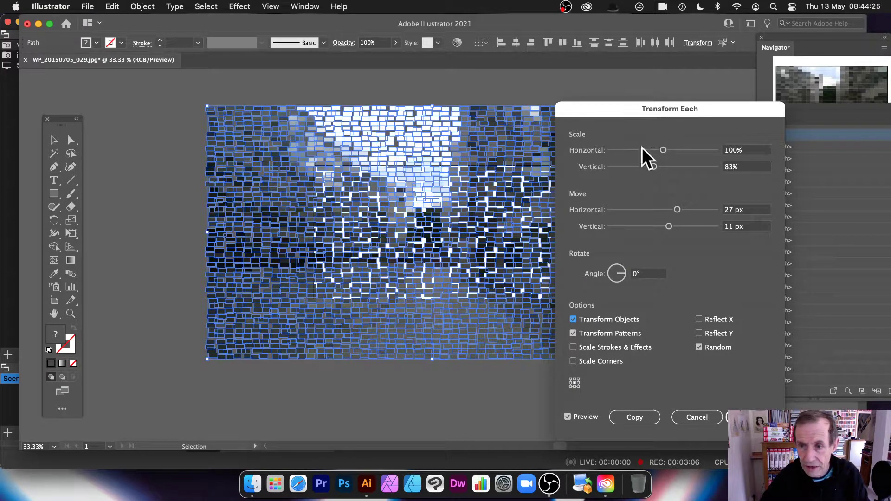
pyautogui.moveTo(642, 149); pyautogui.dragTo(635, 150)
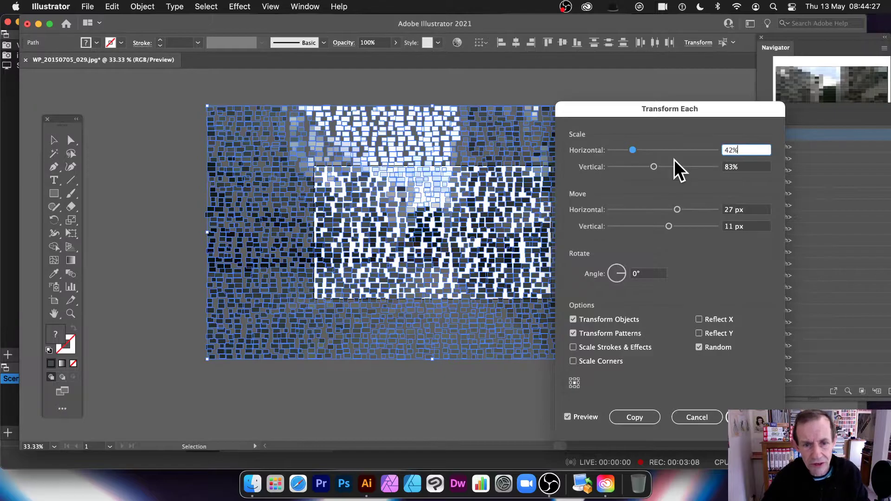
pyautogui.click(637, 274)
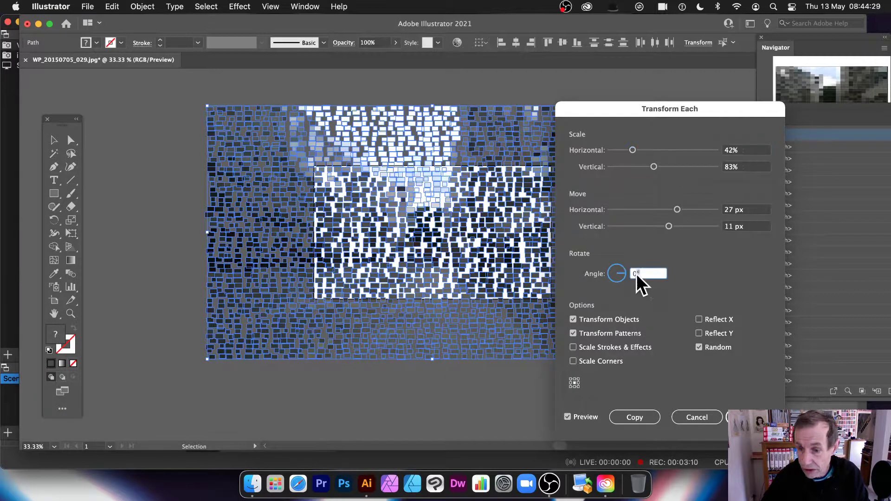
pyautogui.press('Tab')
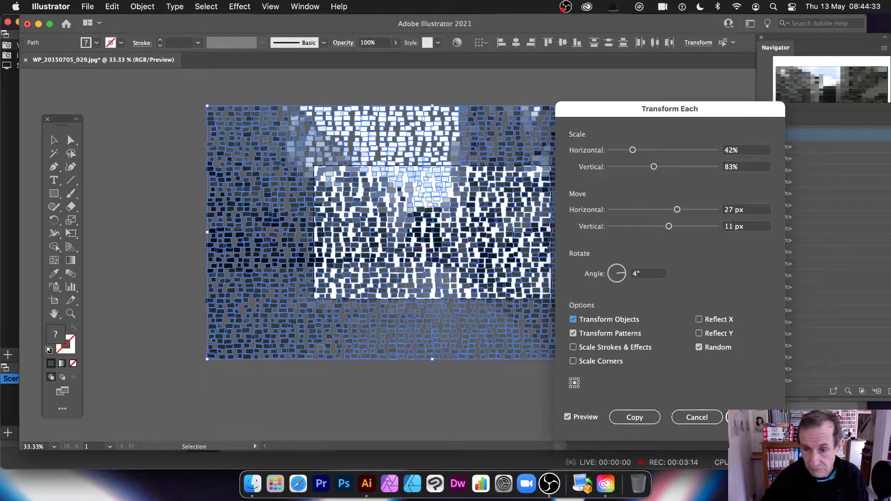
pyautogui.click(617, 274)
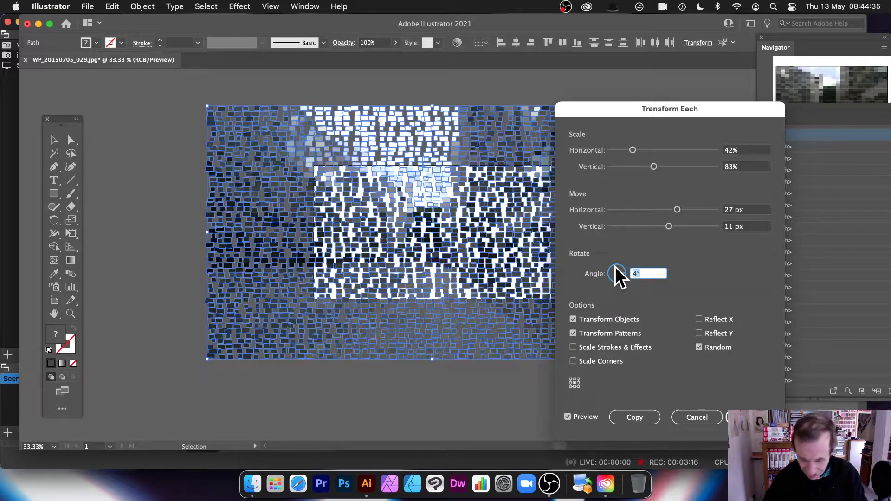
pyautogui.write('20')
pyautogui.press('Tab')
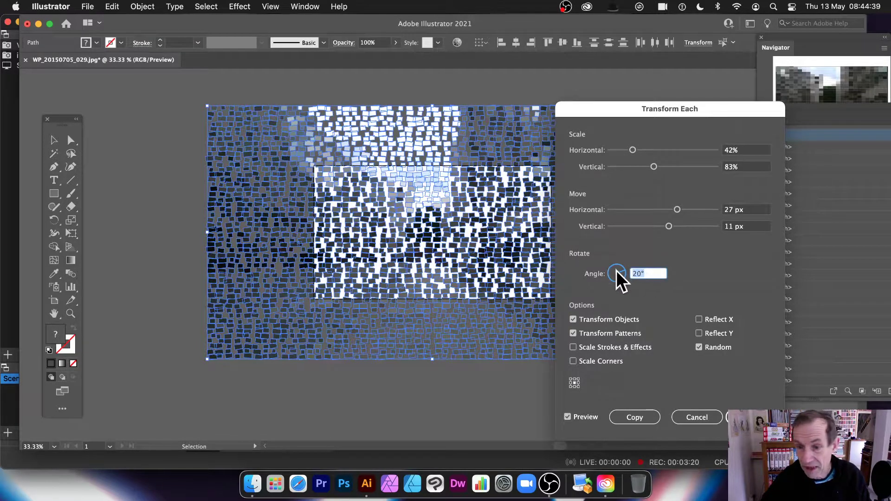
pyautogui.write('100')
pyautogui.press('Tab')
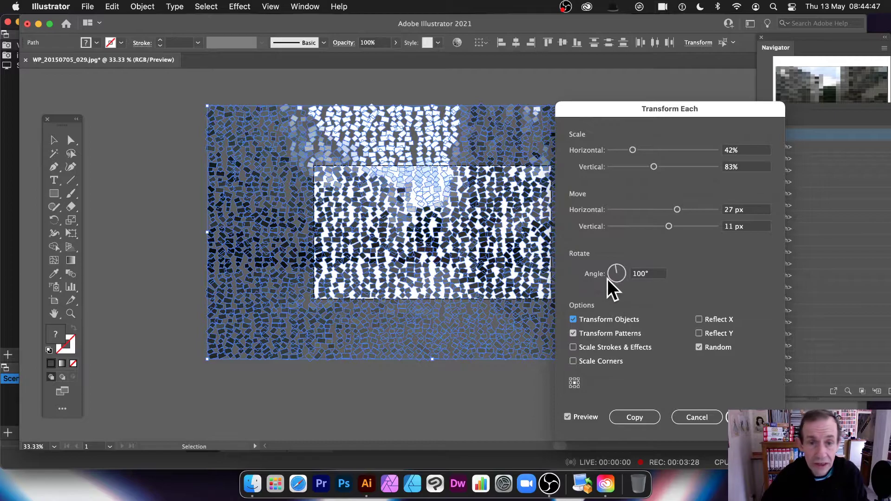
pyautogui.press('Return')
pyautogui.click(184, 99)
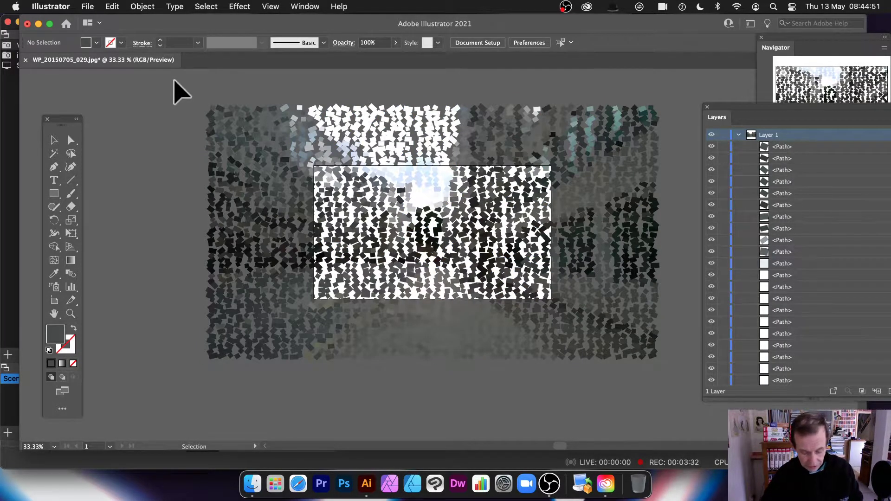
# - Undo the scatter to restore the regular tile grid and select all tiles
pyautogui.press('super+z')
pyautogui.press('super+z')
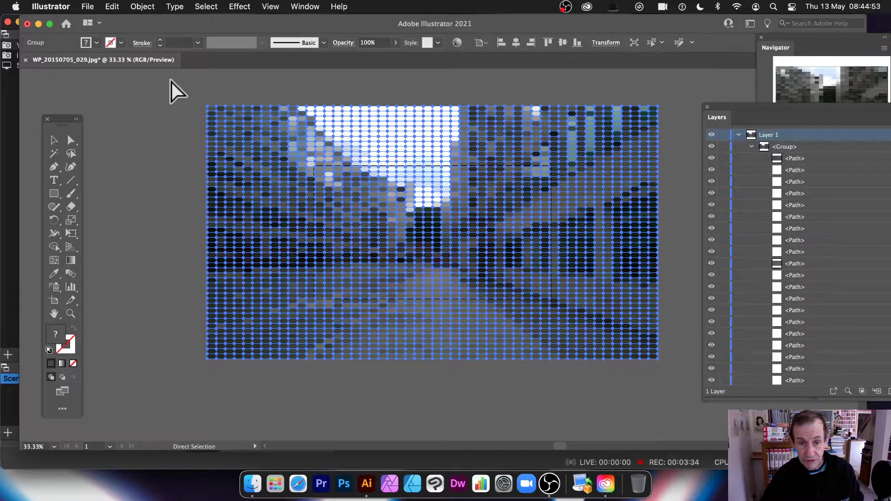
pyautogui.press('v')
pyautogui.click(194, 104)
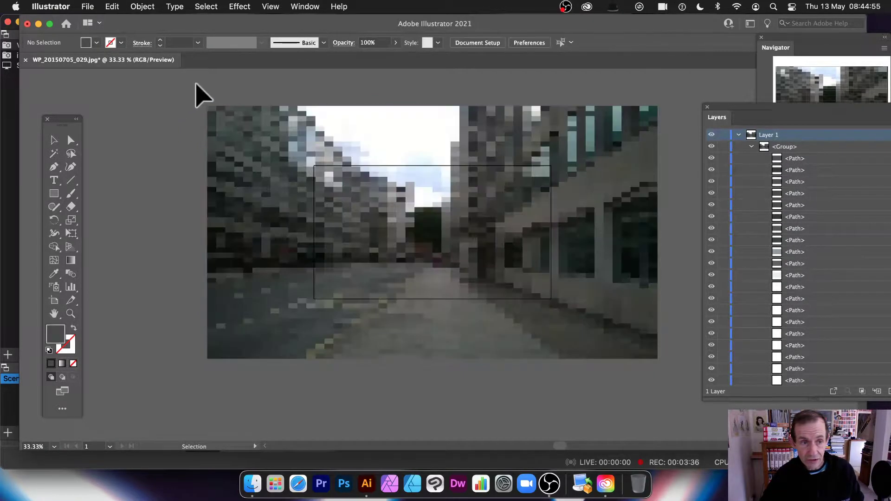
pyautogui.press('super+a')
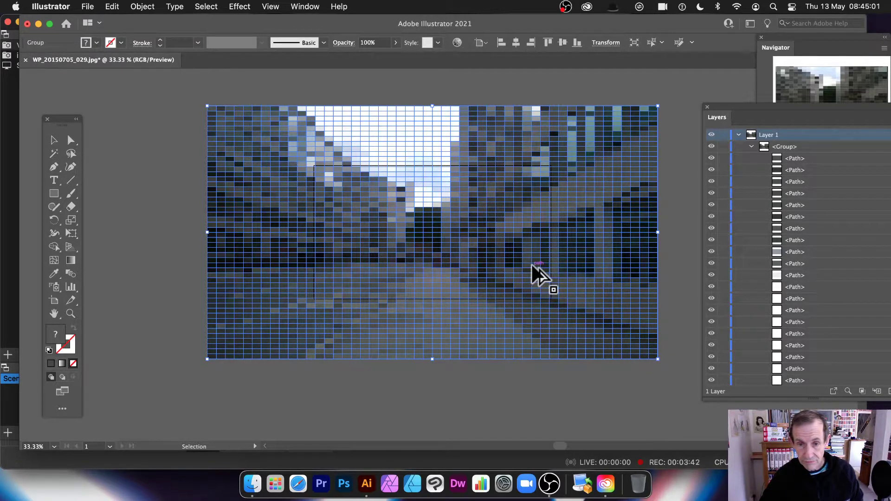
# - Duplicate the tile grid below the original and zoom out to fit both copies
pyautogui.moveTo(532, 265); pyautogui.dragTo(367, 364)
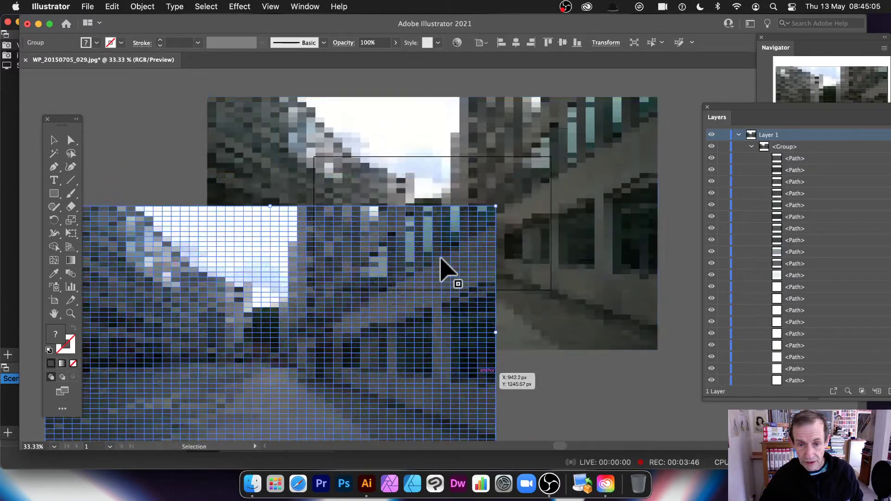
pyautogui.moveTo(474, 219); pyautogui.dragTo(481, 374)
pyautogui.click(787, 47)
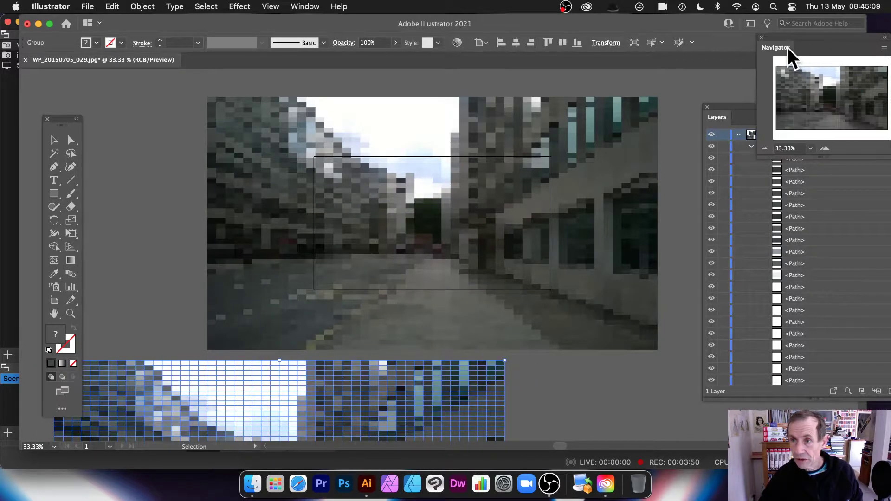
pyautogui.click(764, 148)
pyautogui.click(765, 148)
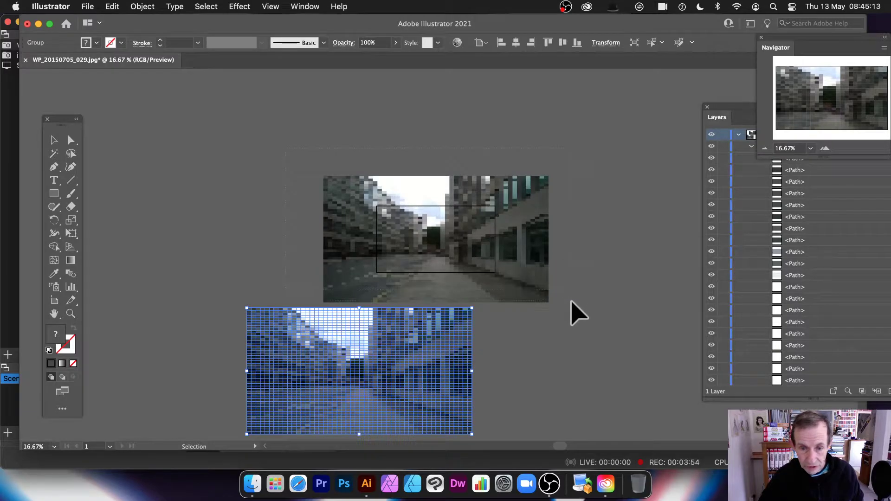
pyautogui.press('super+z')
# - Cancel the whole-grid Transform Each and ungroup the upper grid into separate tiles
pyautogui.click(143, 5)
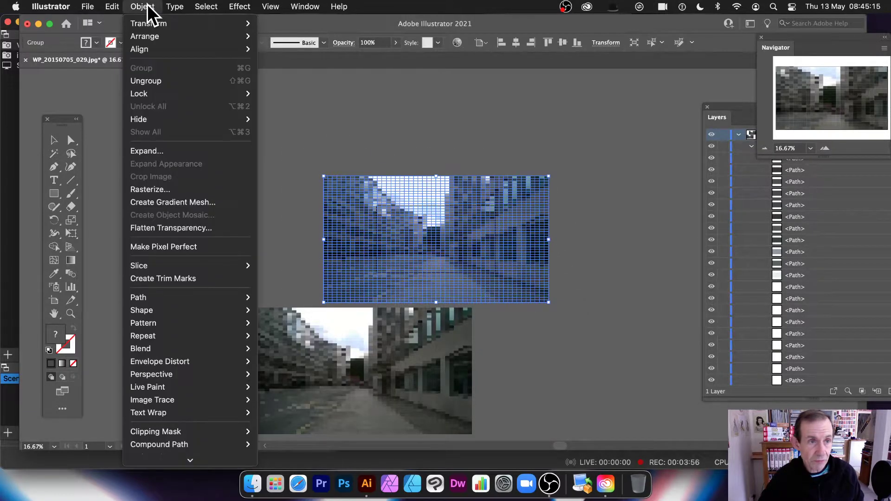
pyautogui.moveTo(150, 24)
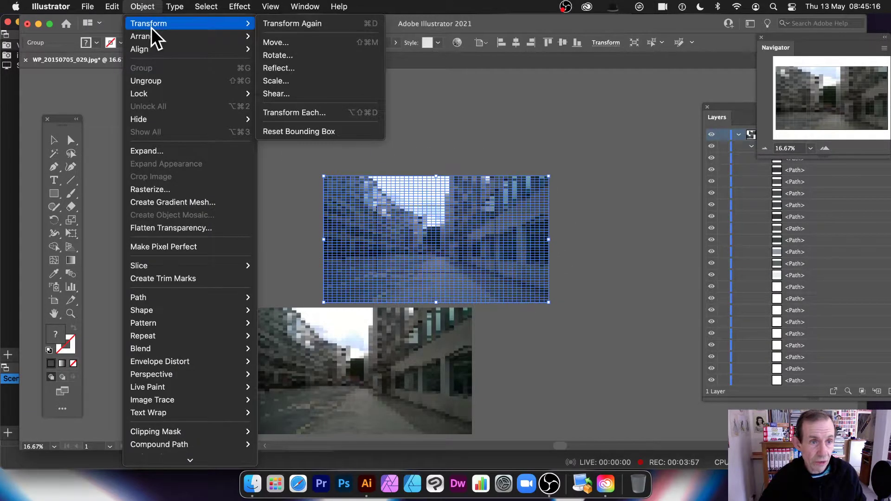
pyautogui.click(285, 111)
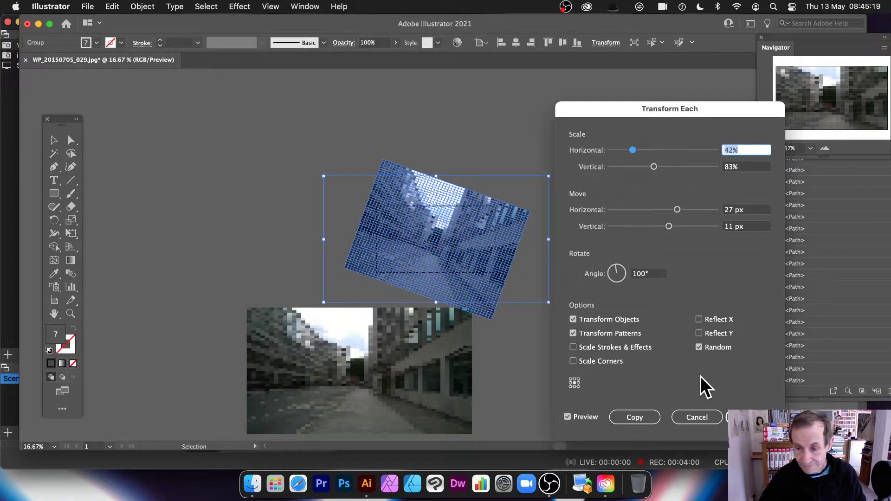
pyautogui.click(698, 416)
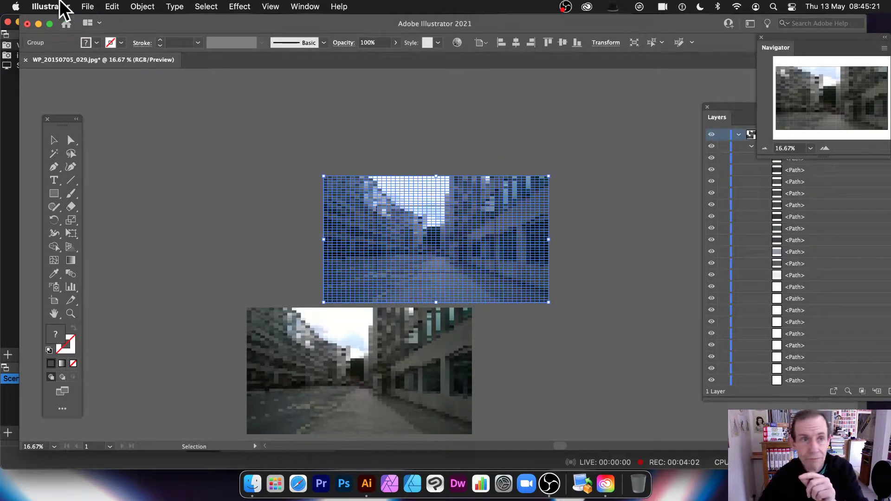
pyautogui.click(147, 6)
pyautogui.click(152, 79)
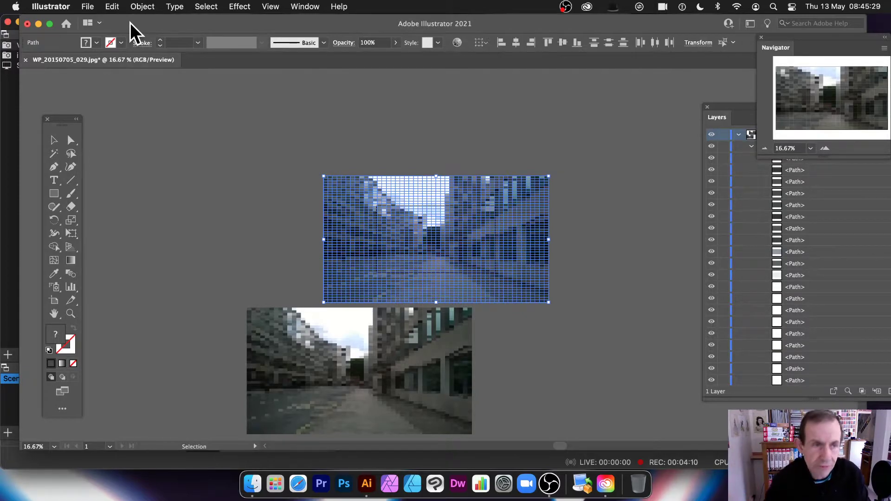
# - Apply the random Transform Each (42%/83%, 27/11 px, 100°) to the upper tiles
pyautogui.click(142, 6)
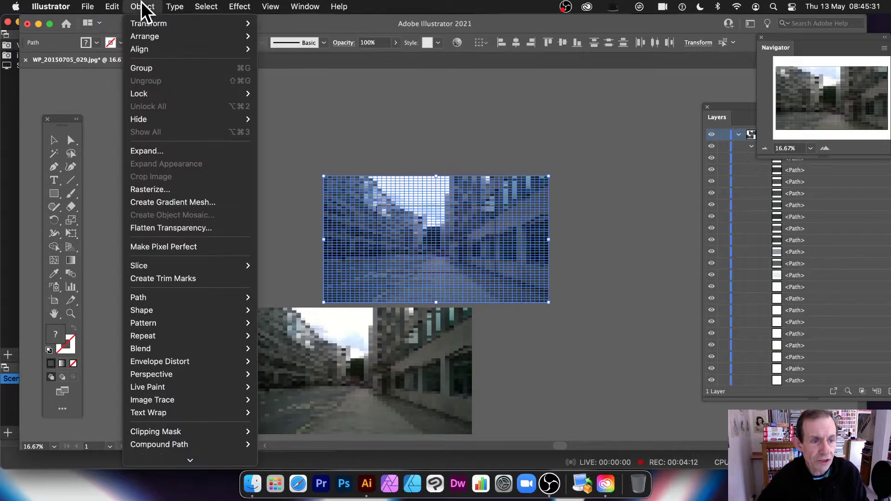
pyautogui.moveTo(149, 21)
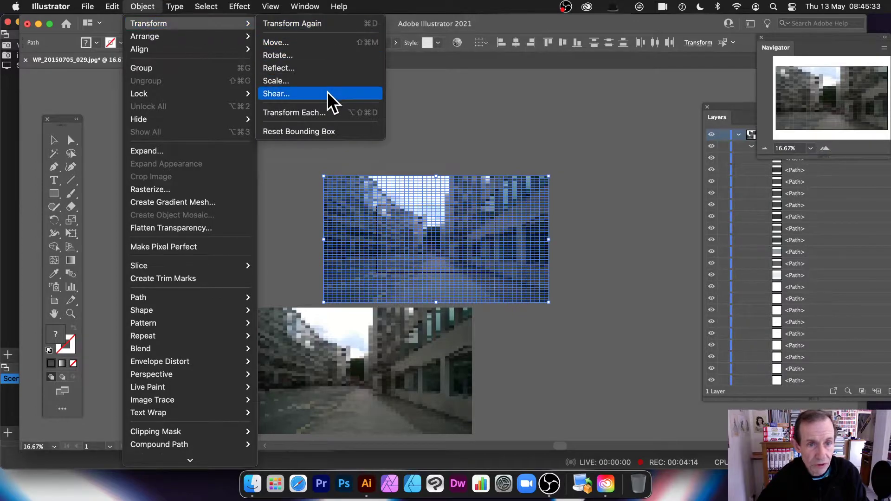
pyautogui.click(325, 113)
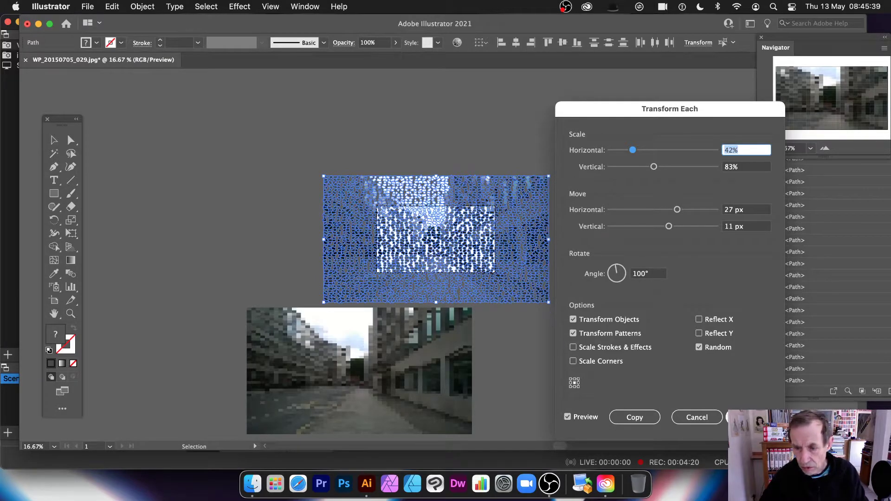
pyautogui.press('Return')
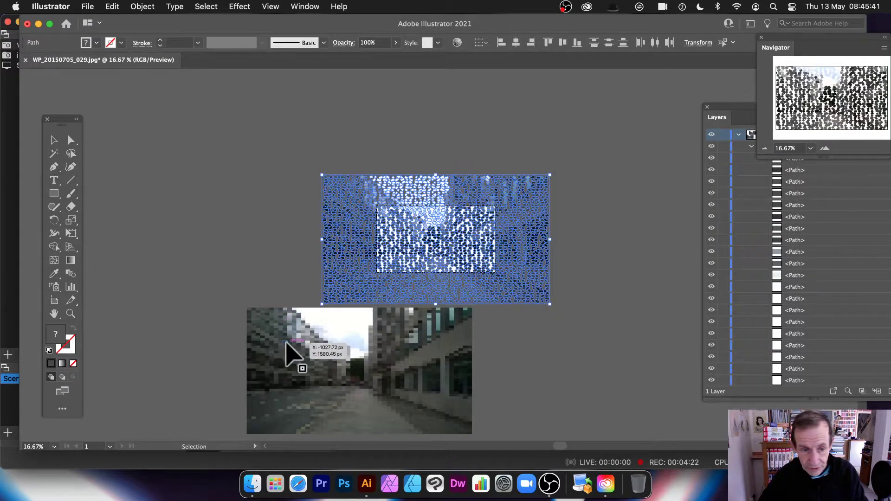
# - Select the lower pixelated image and ungroup it into separate tiles
pyautogui.click(286, 342)
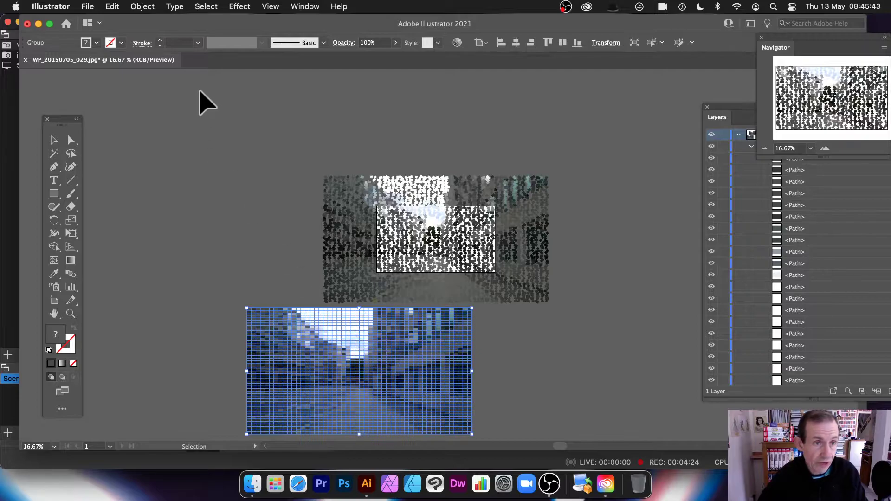
pyautogui.click(142, 7)
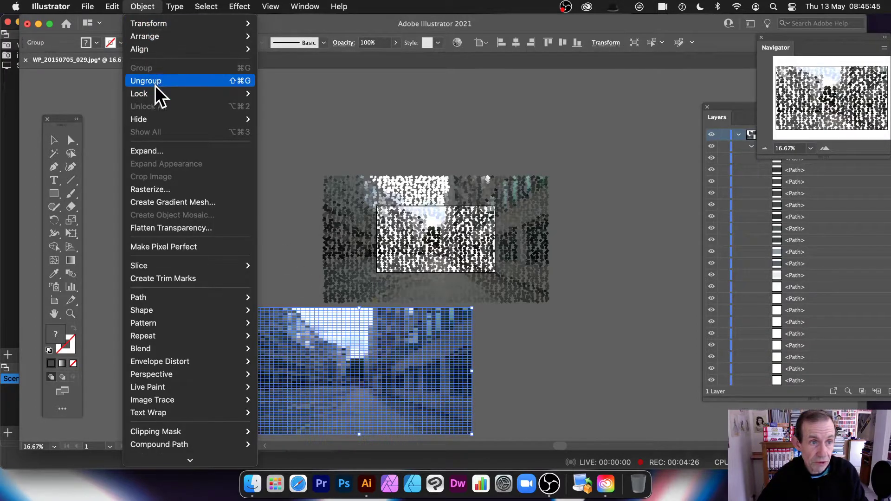
pyautogui.click(155, 82)
# - Set Transform Each for the lower tiles to 111%/125% scale, 53/57 px move, 73° rotation
pyautogui.click(154, 7)
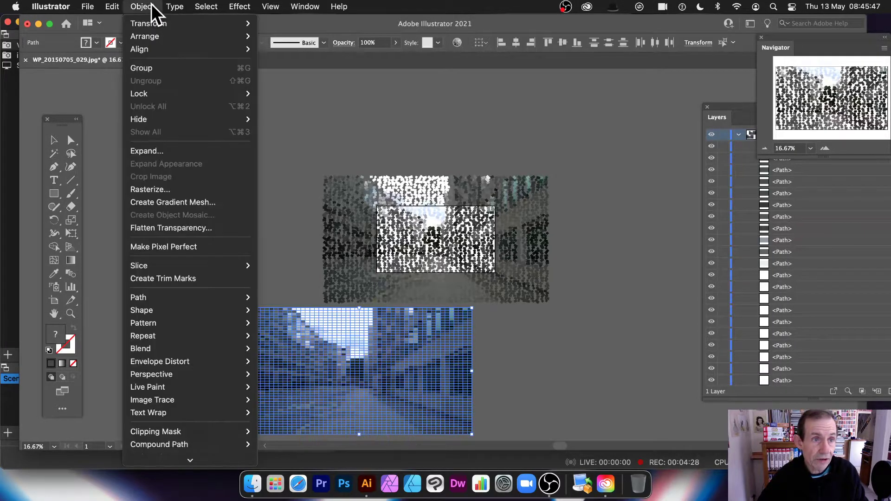
pyautogui.moveTo(152, 23)
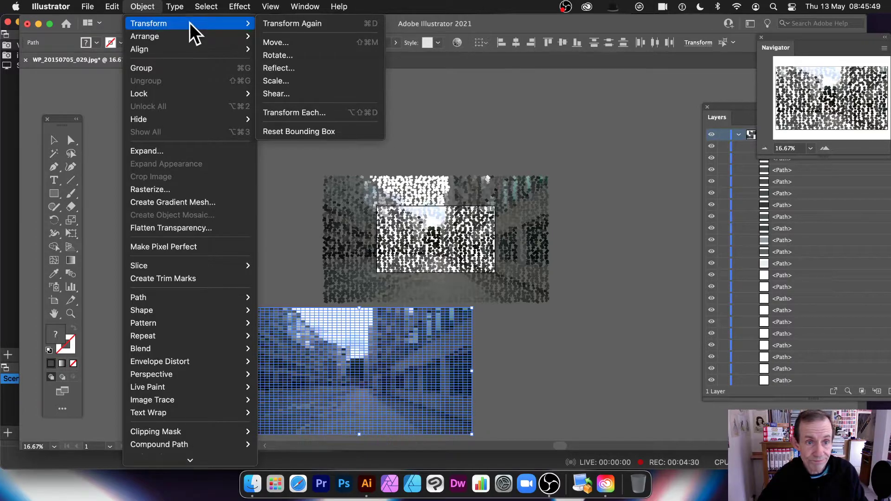
pyautogui.click(302, 109)
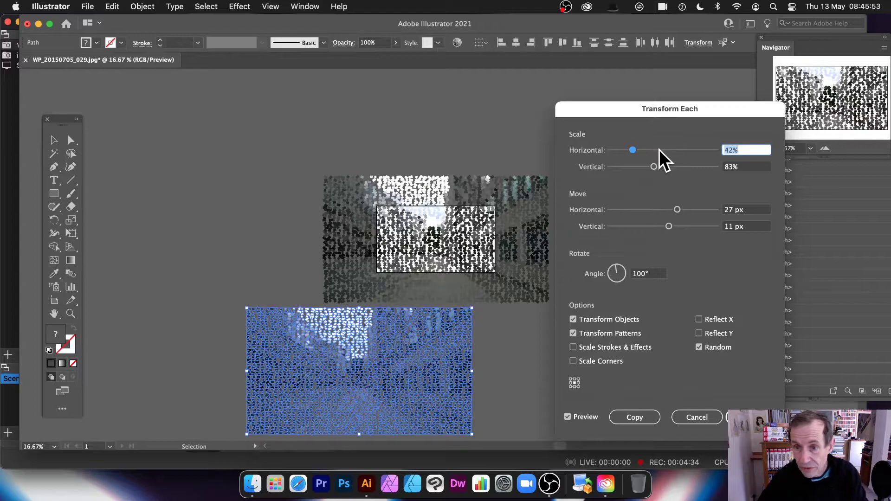
pyautogui.click(676, 168)
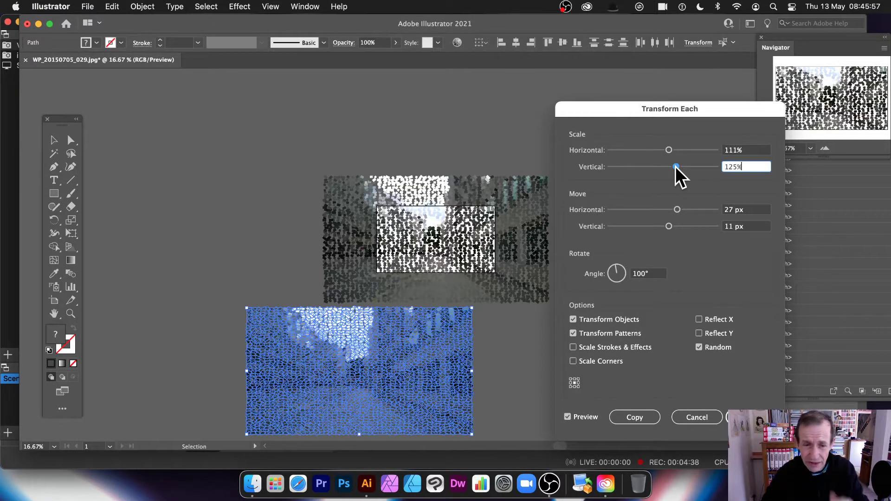
pyautogui.moveTo(680, 226); pyautogui.dragTo(693, 226)
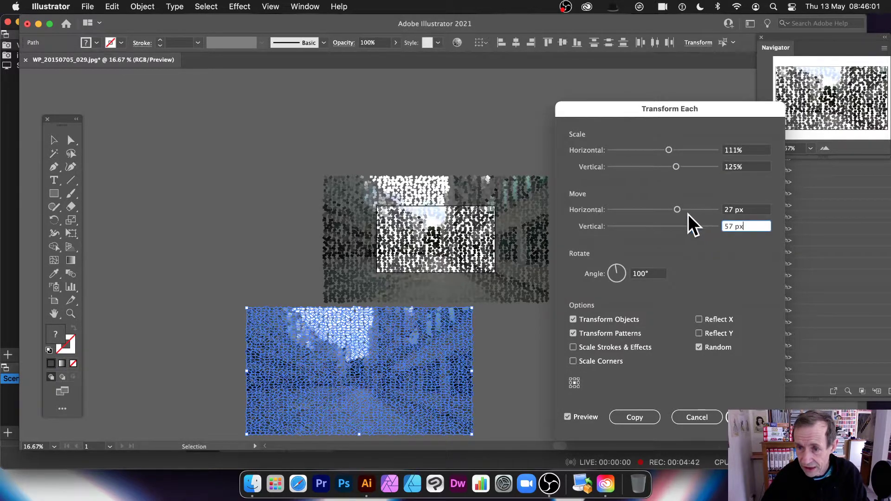
pyautogui.click(686, 210)
pyautogui.click(620, 269)
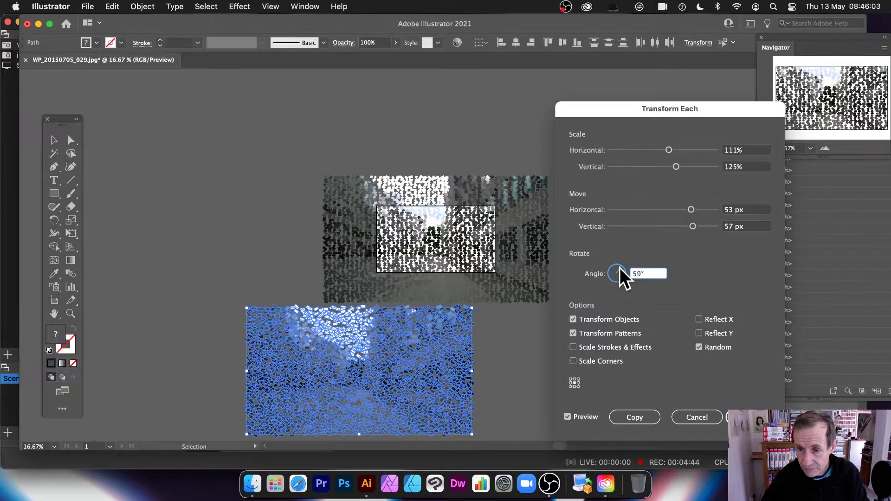
pyautogui.press('Up')
pyautogui.press('Up')
pyautogui.press('Up')
pyautogui.press('Up')
pyautogui.press('Up')
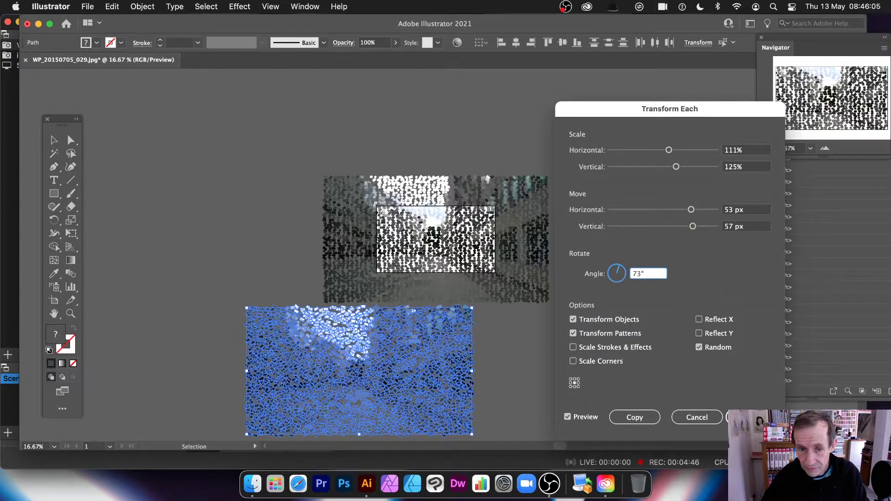
# - Apply the lower copy's scatter and move it up over the upper scattered mosaic
pyautogui.press('Return')
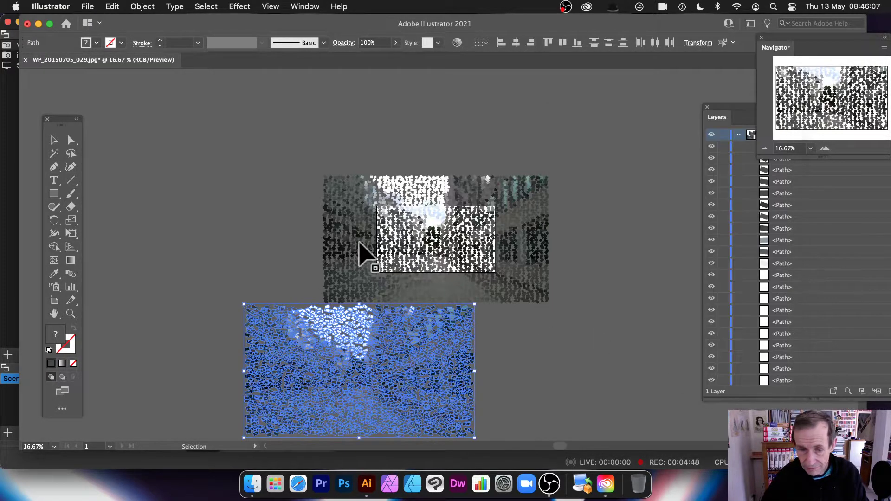
pyautogui.moveTo(431, 323); pyautogui.dragTo(501, 191)
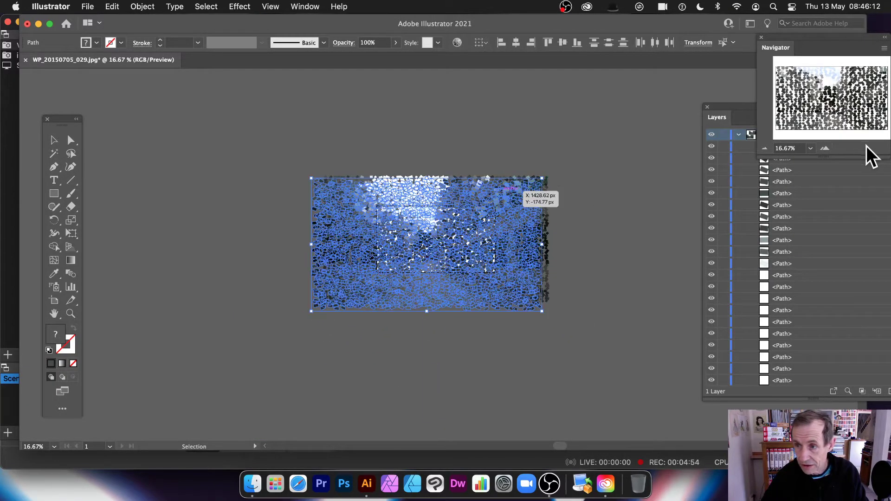
pyautogui.click(826, 149)
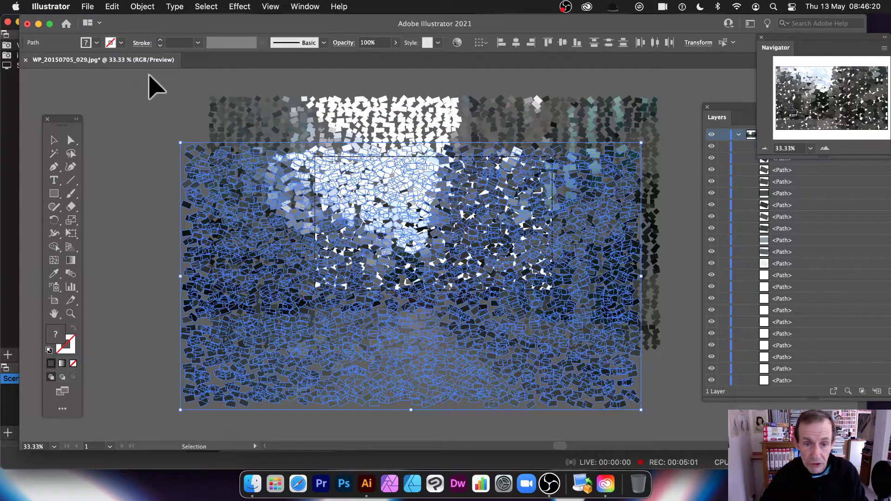
# - Group the transformed scattered tiles and move the group down-right out of the way
pyautogui.click(149, 4)
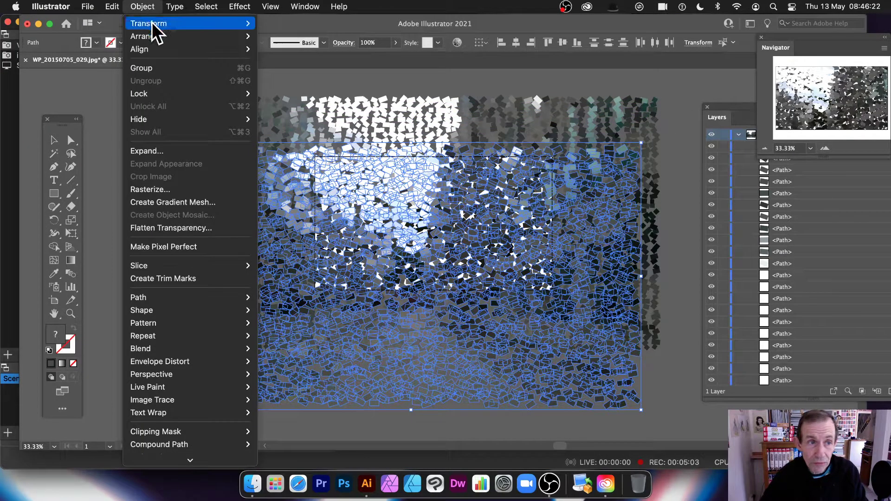
pyautogui.click(150, 68)
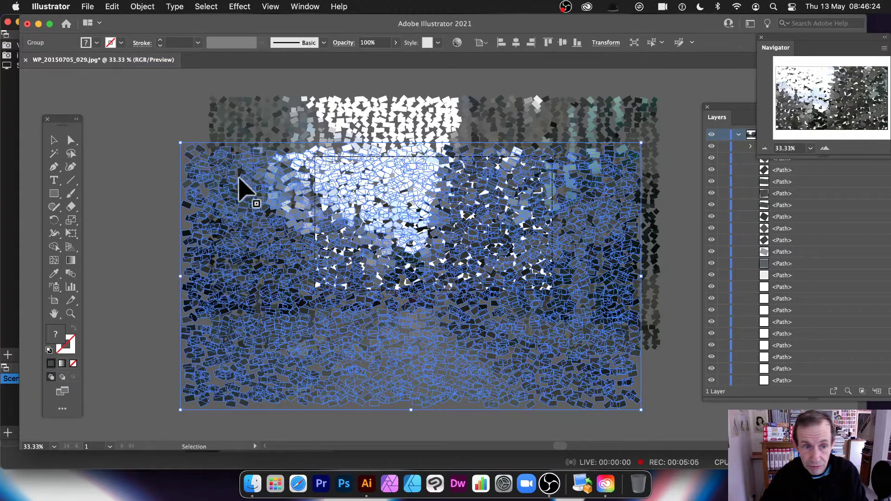
pyautogui.moveTo(239, 188); pyautogui.dragTo(509, 414)
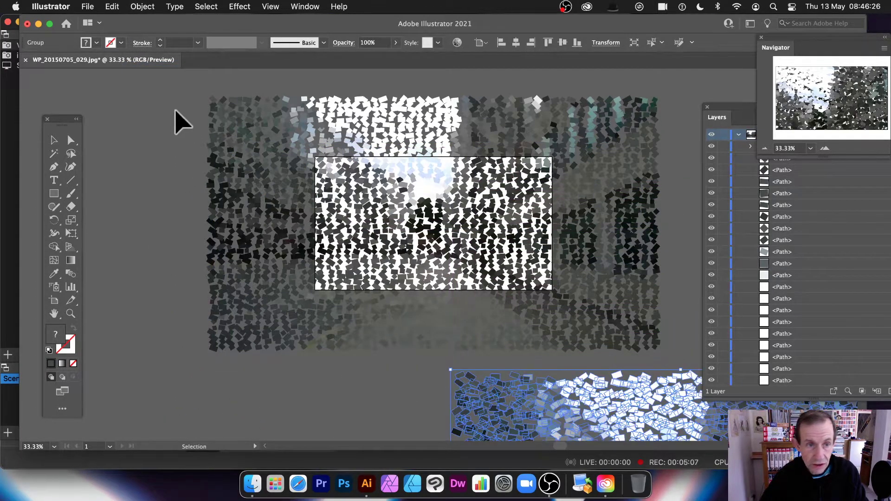
# - Group the original mosaic's tiles, then move and rescale that group so one mosaic lies over the other
pyautogui.press('super+shift+i')
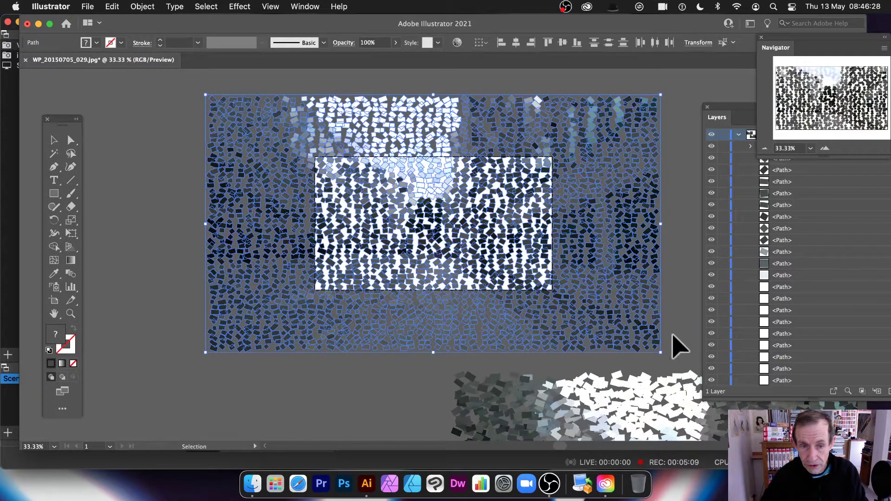
pyautogui.click(142, 7)
pyautogui.click(153, 68)
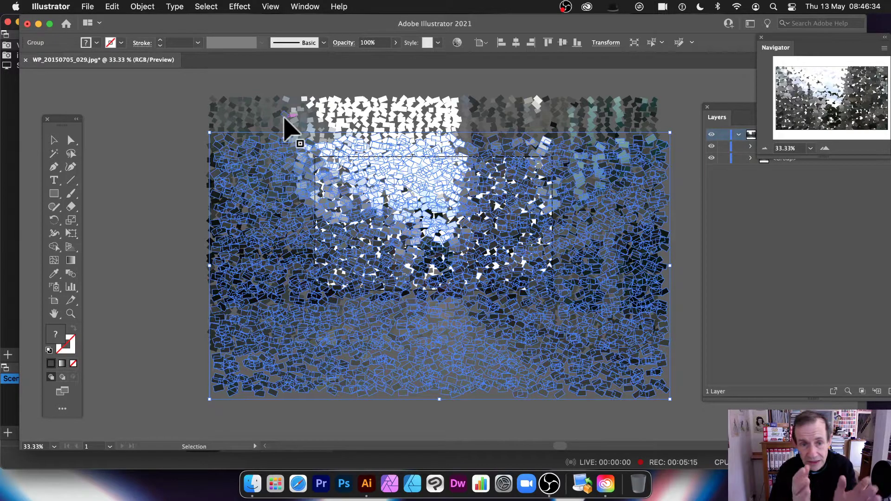
pyautogui.moveTo(268, 168); pyautogui.dragTo(248, 136)
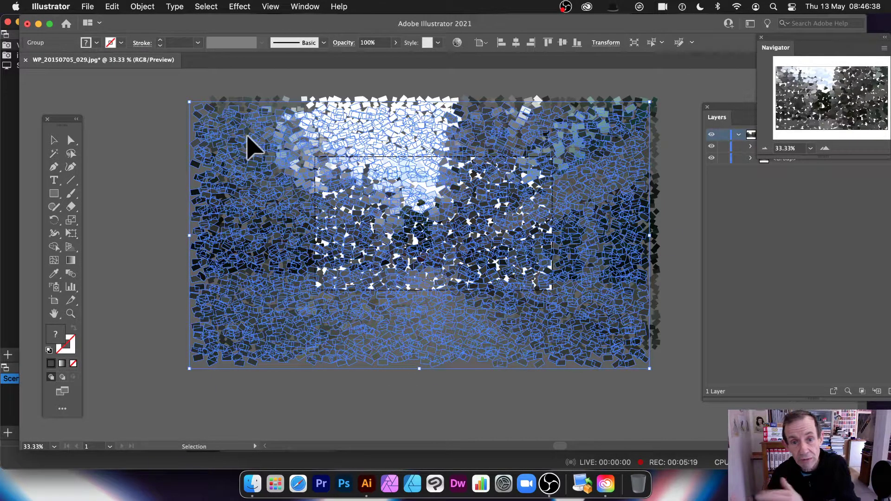
pyautogui.moveTo(190, 102); pyautogui.dragTo(264, 124)
pyautogui.moveTo(341, 209); pyautogui.dragTo(308, 185)
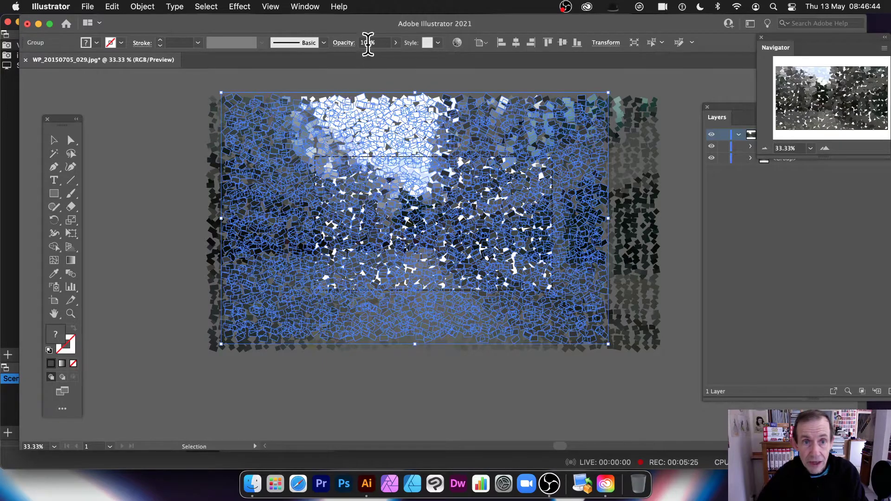
# - Try Darken, then set the top tile group's blend mode to Lighten
pyautogui.click(346, 44)
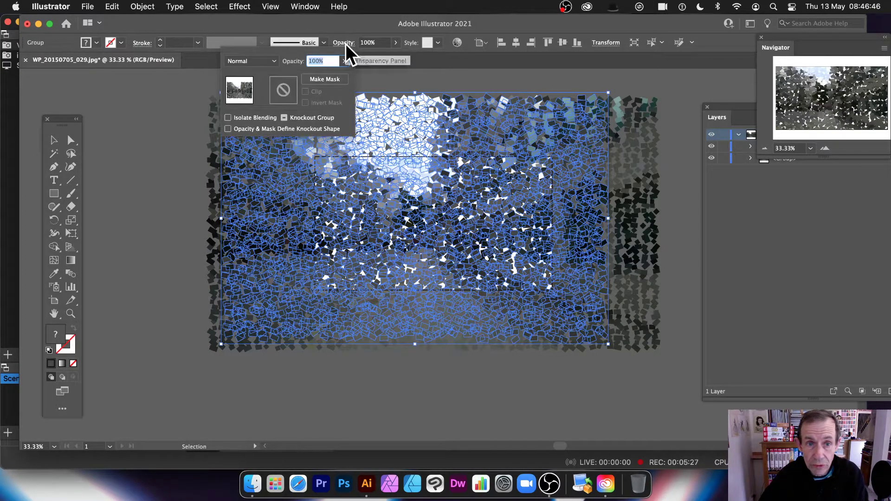
pyautogui.click(262, 63)
pyautogui.click(252, 87)
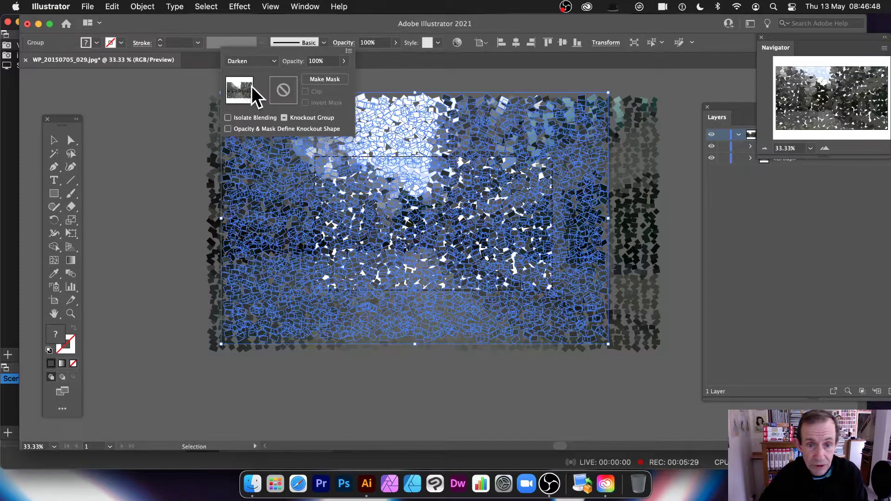
pyautogui.click(246, 62)
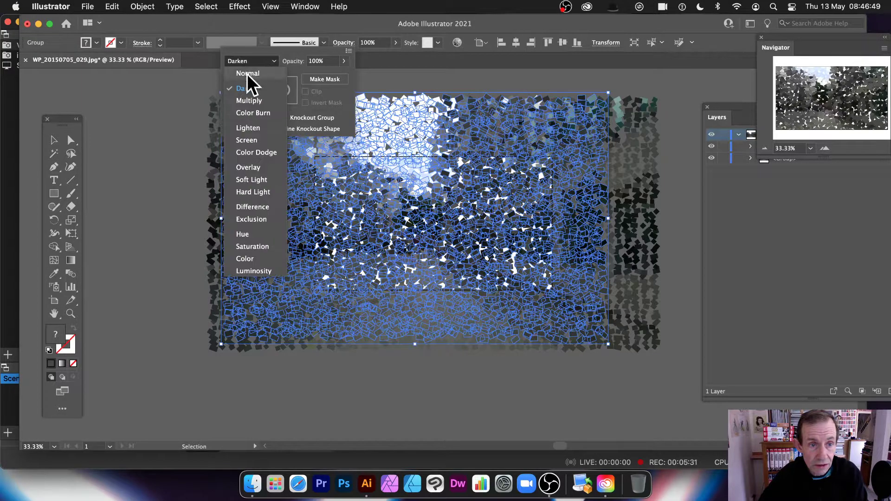
pyautogui.click(252, 127)
pyautogui.click(344, 201)
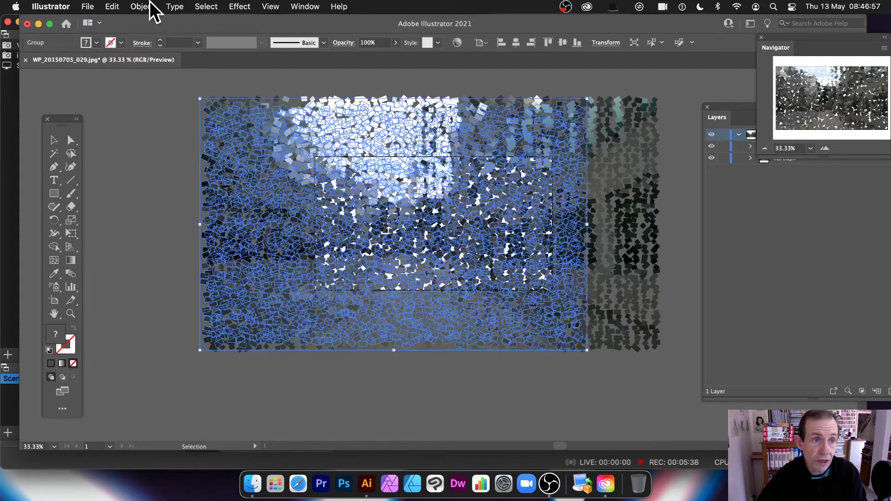
# - Adjust the top tile group's colour balance to Red 32 and Green -25 with preview, then deselect
pyautogui.click(116, 6)
pyautogui.moveTo(136, 221)
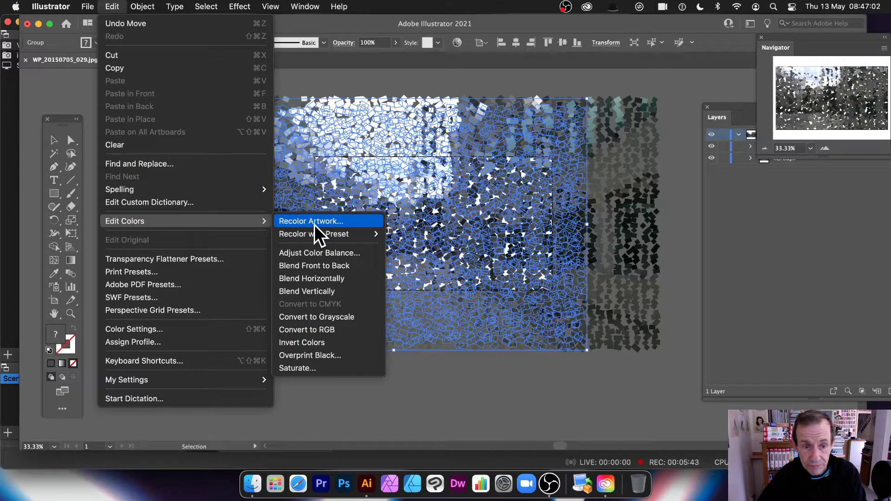
pyautogui.click(314, 252)
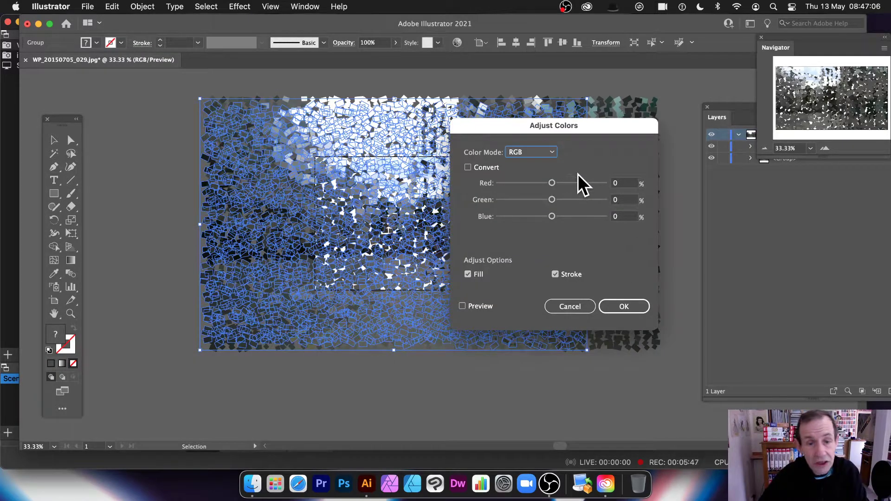
pyautogui.click(463, 306)
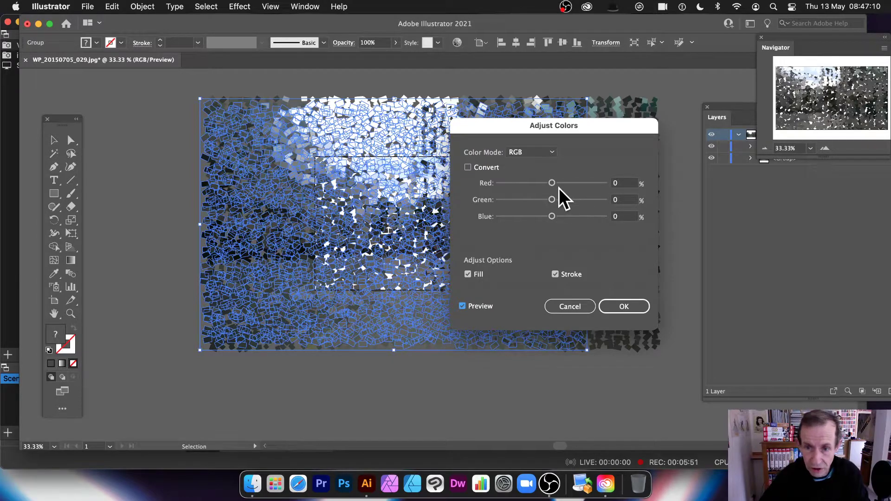
pyautogui.moveTo(565, 185); pyautogui.dragTo(584, 193)
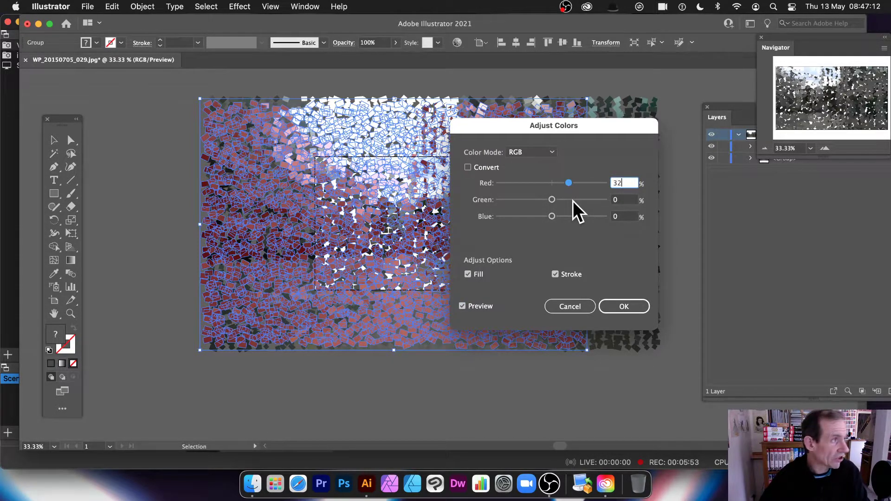
pyautogui.press('Tab')
pyautogui.write('40')
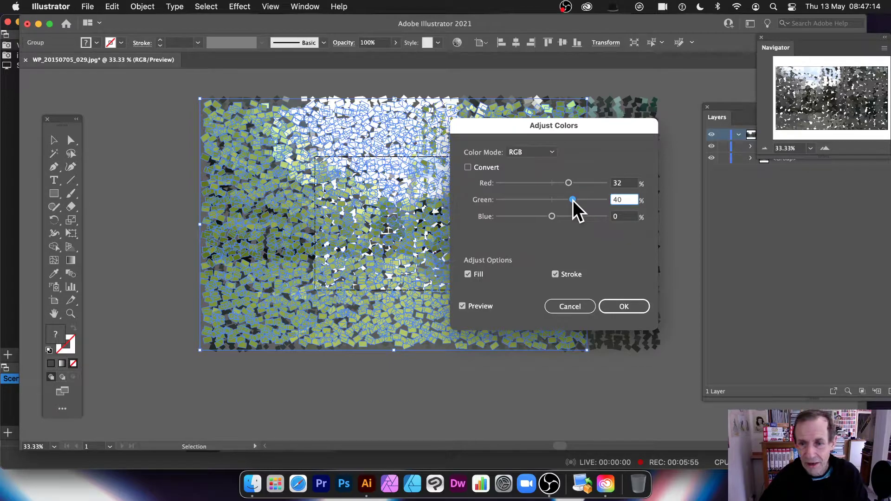
pyautogui.moveTo(567, 199); pyautogui.dragTo(539, 199)
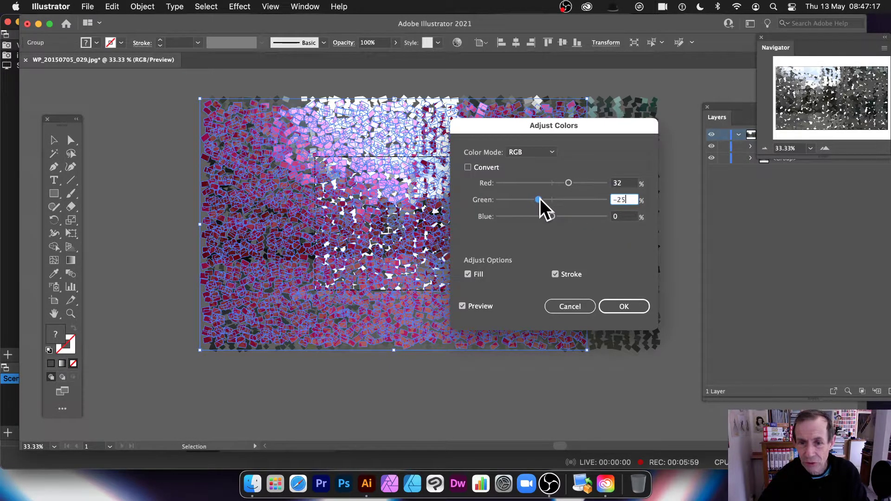
pyautogui.click(632, 301)
pyautogui.click(668, 161)
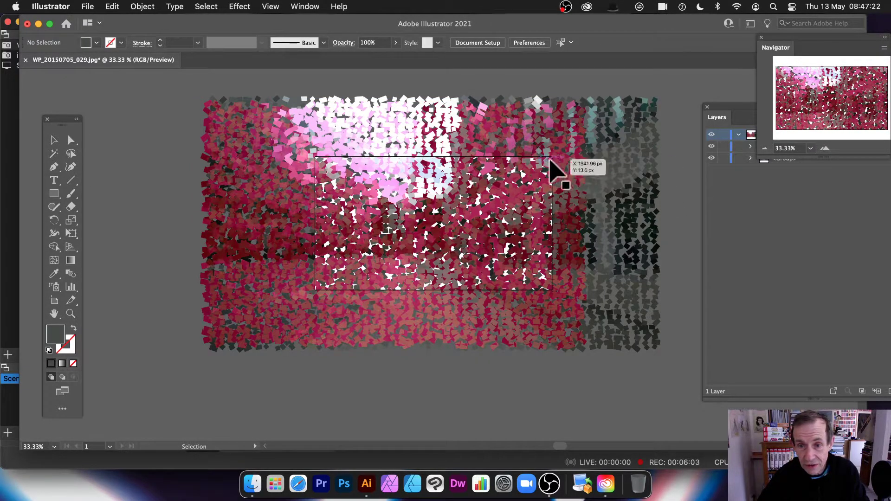
# - Move the pink tile group up-left and enlarge it to span the whole underlying mosaic
pyautogui.moveTo(557, 158); pyautogui.dragTo(548, 142)
pyautogui.moveTo(575, 326); pyautogui.dragTo(648, 381)
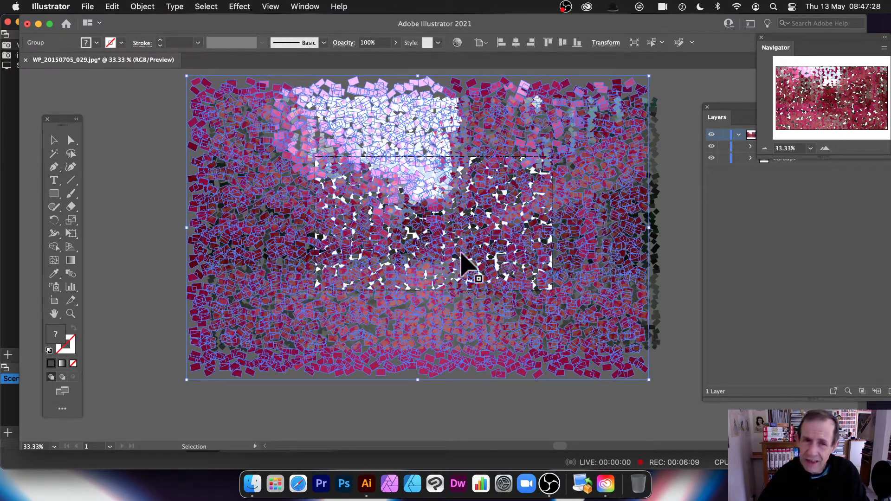
pyautogui.click(244, 7)
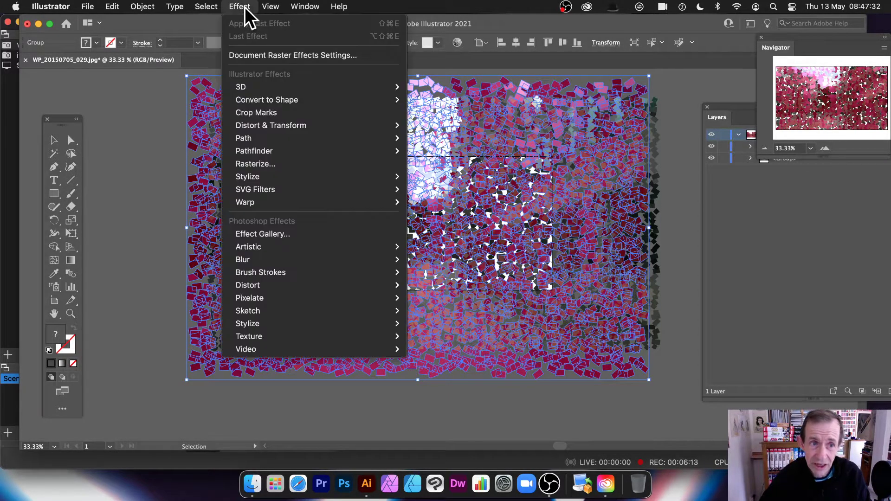
pyautogui.moveTo(229, 82)
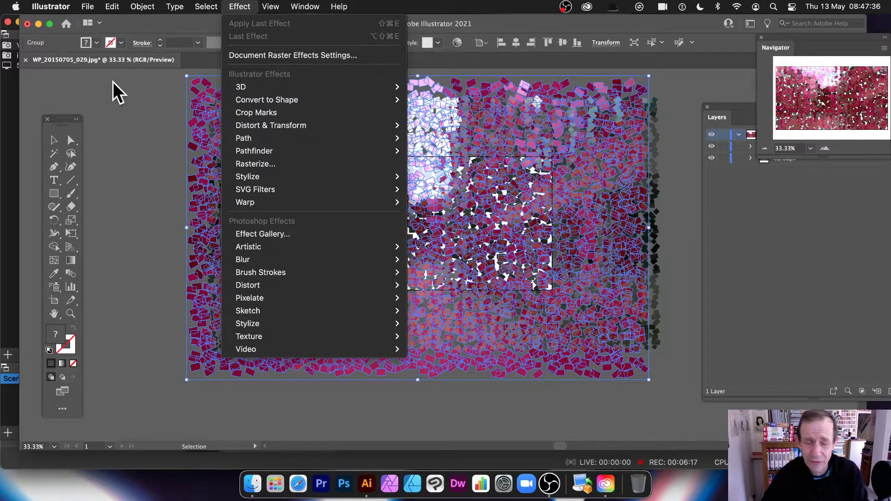
pyautogui.click(127, 138)
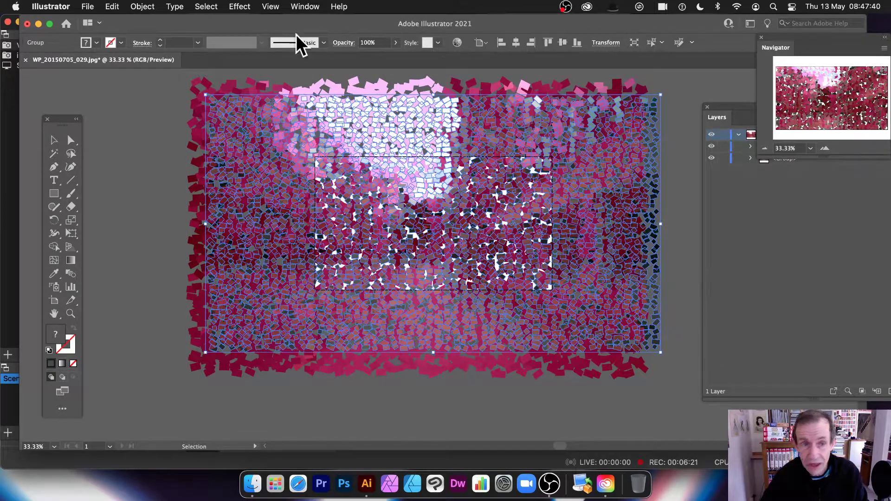
# - Recolor the lower grey-blue tile group by dragging a colour wheel handle toward crimson red
pyautogui.click(112, 6)
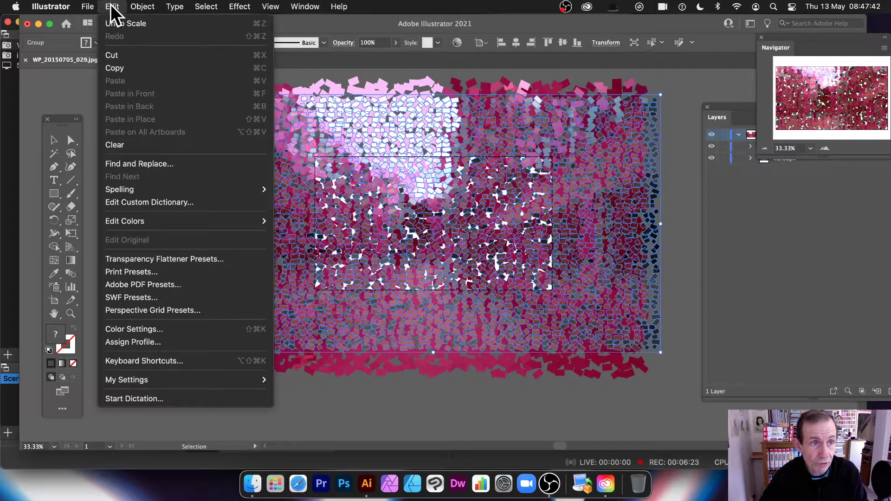
pyautogui.moveTo(131, 223)
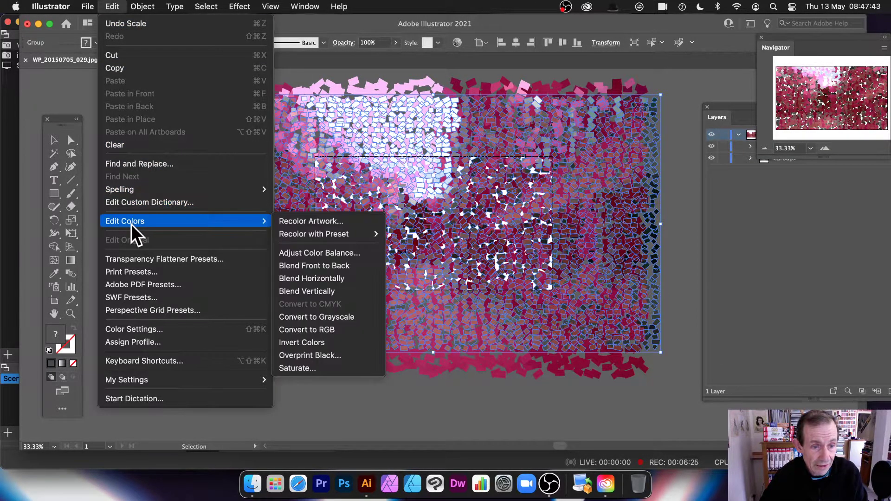
pyautogui.click(333, 224)
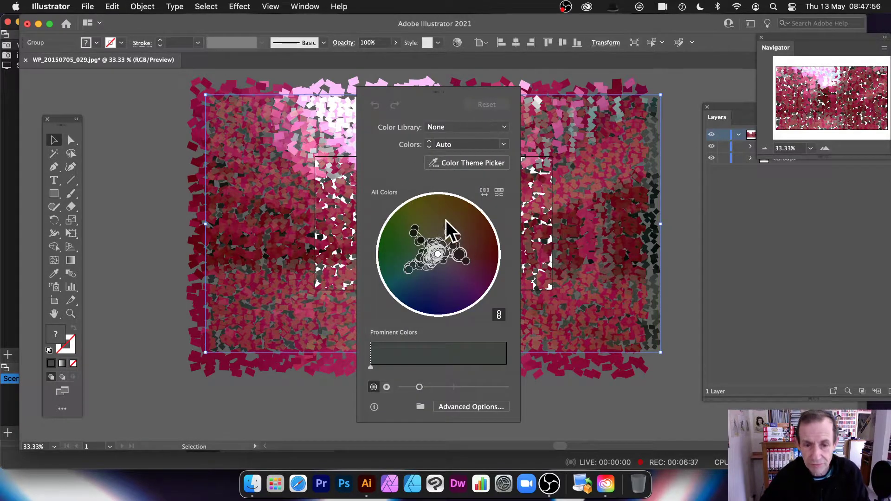
pyautogui.moveTo(443, 232); pyautogui.dragTo(428, 195)
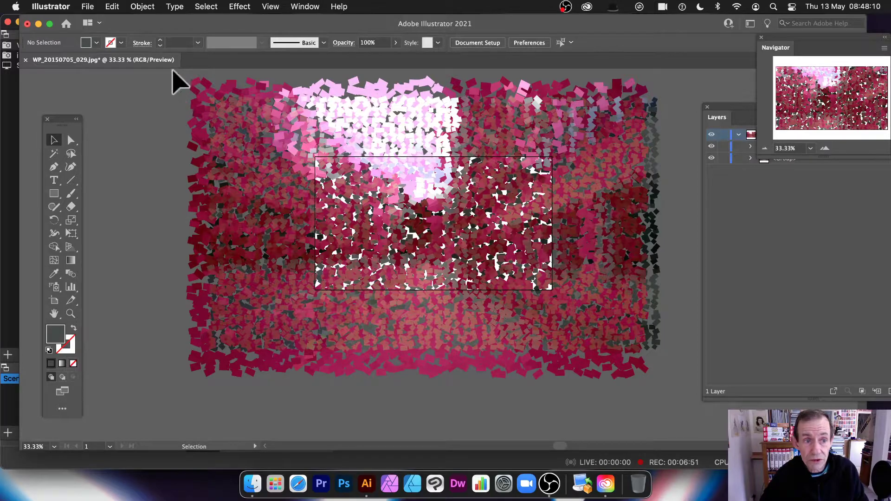
pyautogui.moveTo(175, 80); pyautogui.dragTo(686, 394)
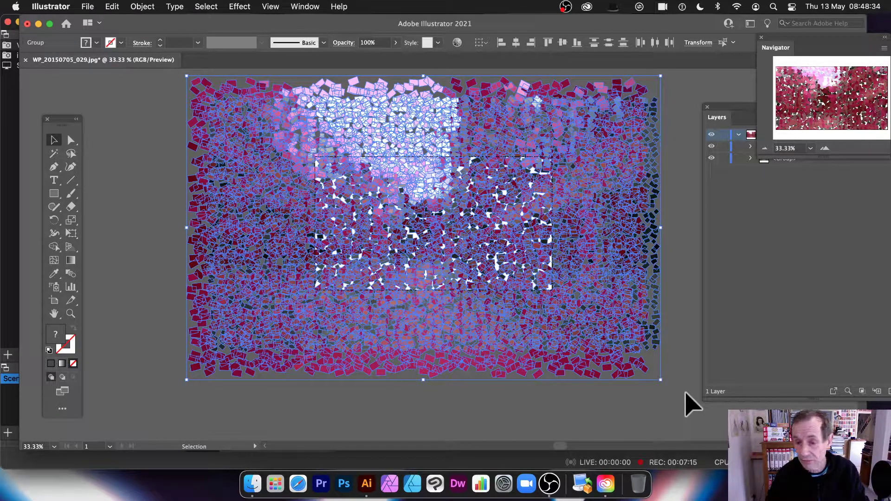
pyautogui.click(112, 225)
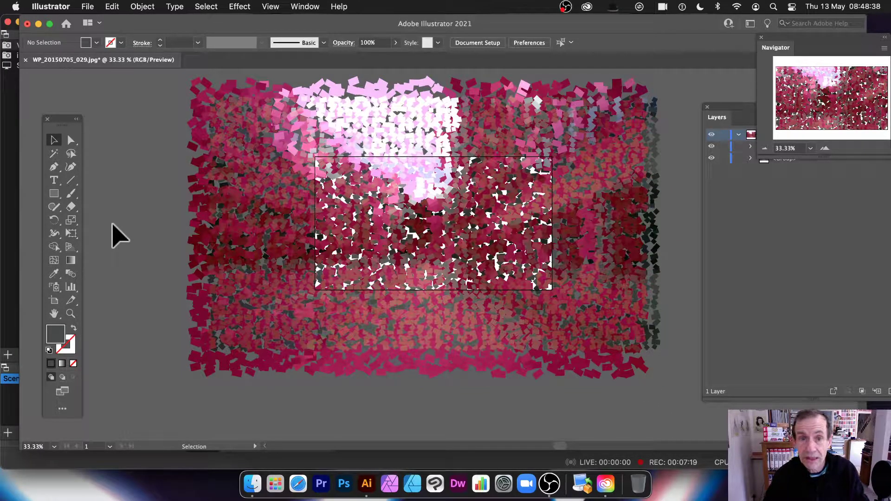